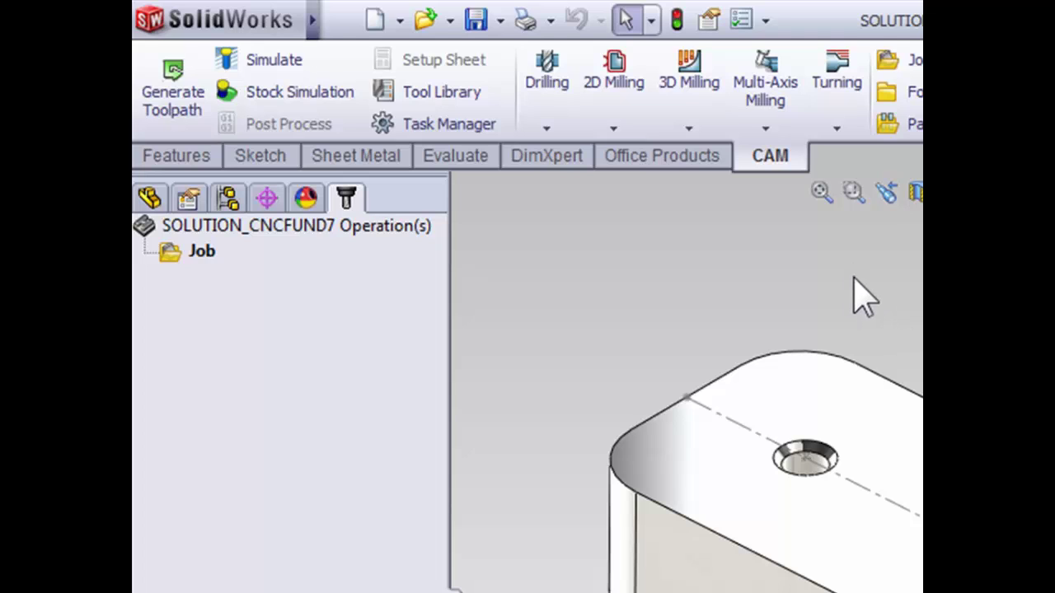
Create a drilling operation that uses tool #2, the Ø1/4" 90° spot drill
click(556, 99)
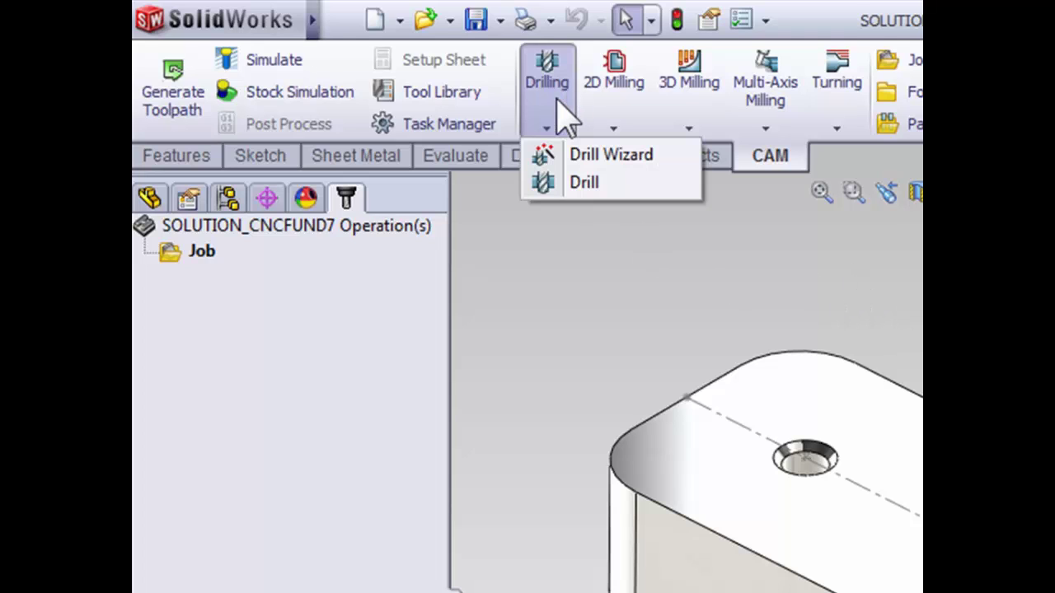
click(577, 182)
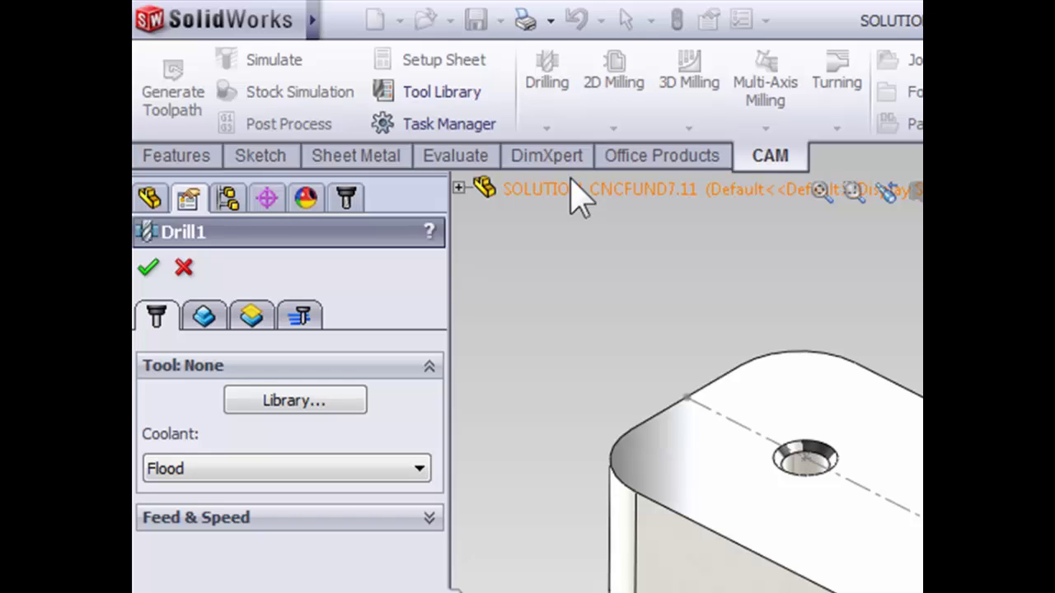
click(286, 401)
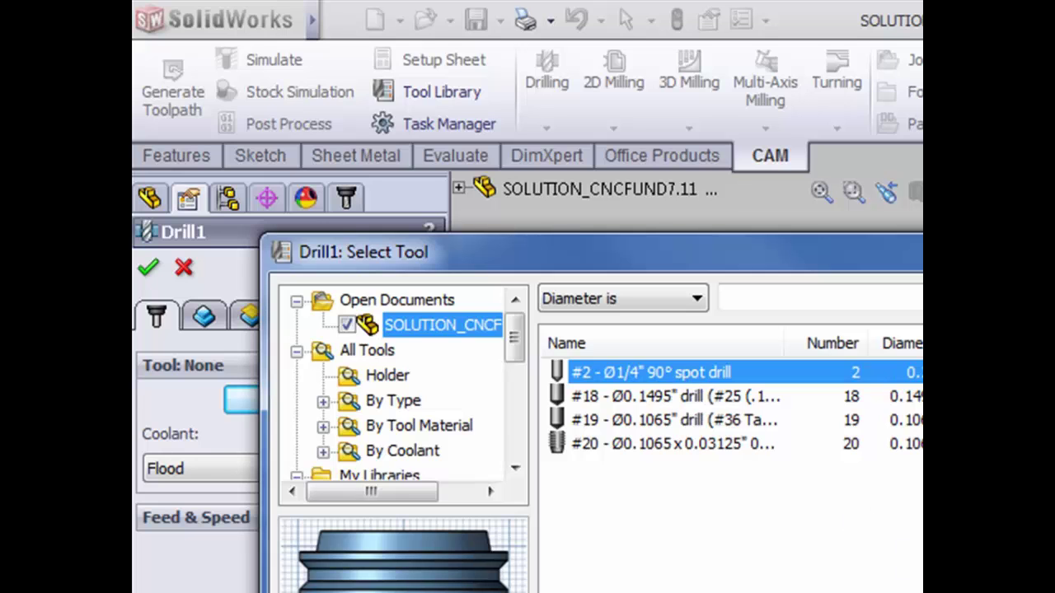
key(Return)
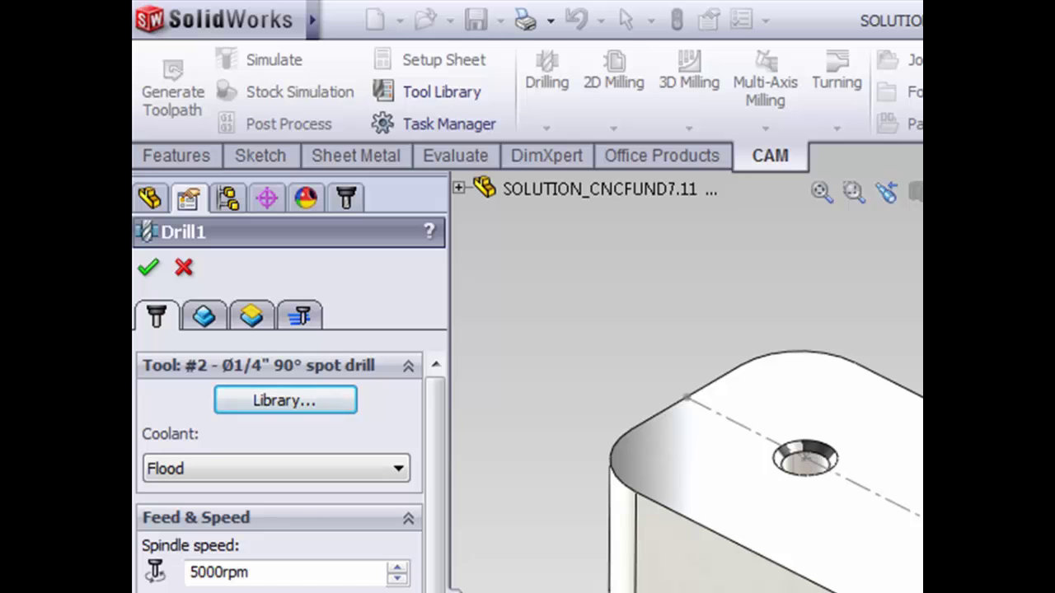
Select the countersink faces of all three holes on the block's upper face as the spot-drilling geometry
click(206, 318)
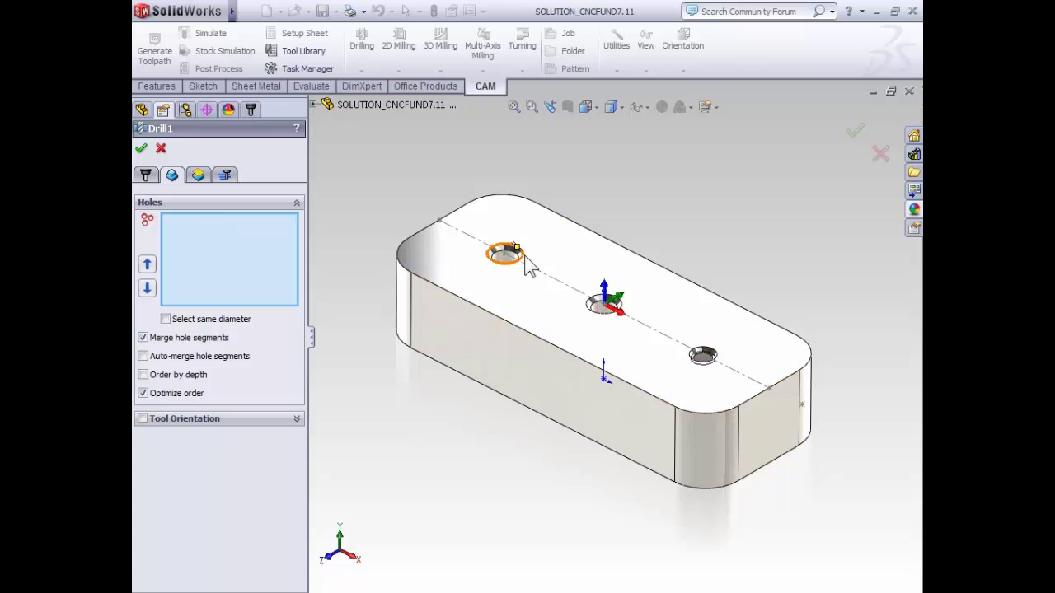
scroll(527, 268, down, 5)
scroll(525, 268, down, 2)
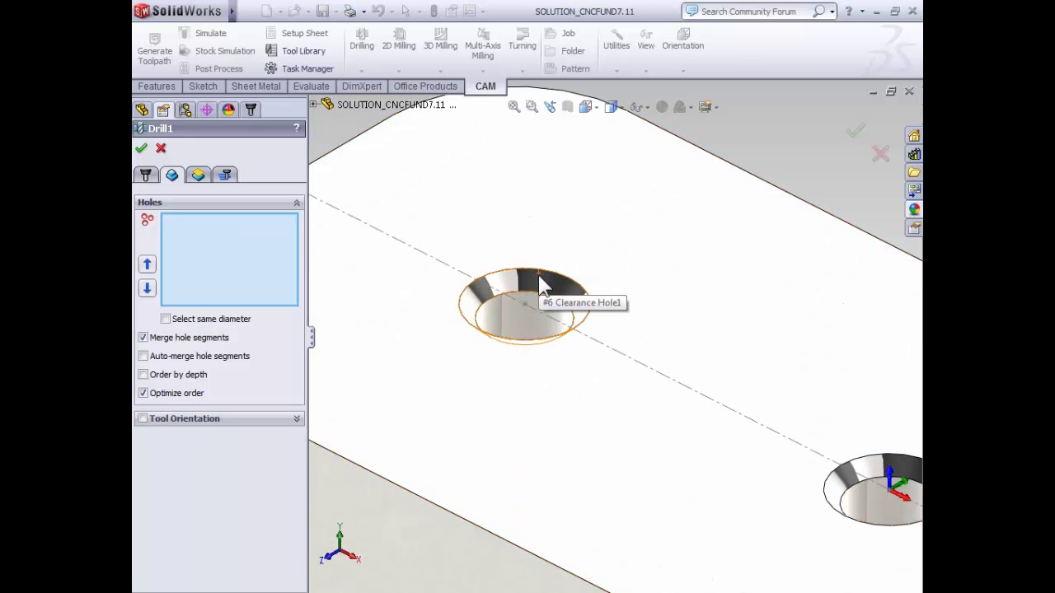
click(574, 305)
scroll(657, 321, up, 4)
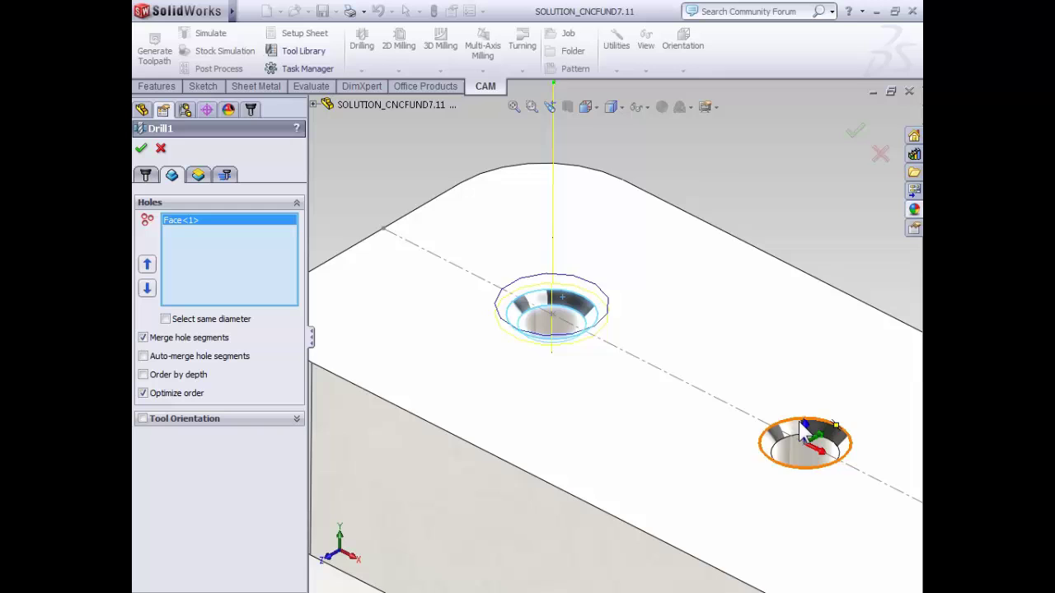
click(777, 425)
scroll(811, 430, down, 1)
scroll(815, 433, up, 1)
scroll(849, 433, down, 3)
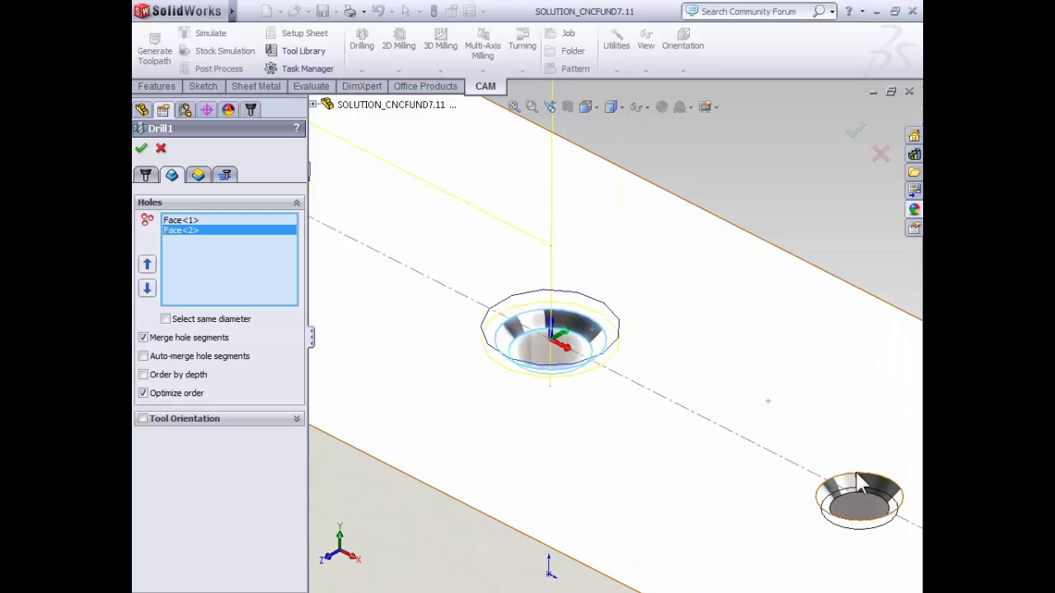
click(872, 488)
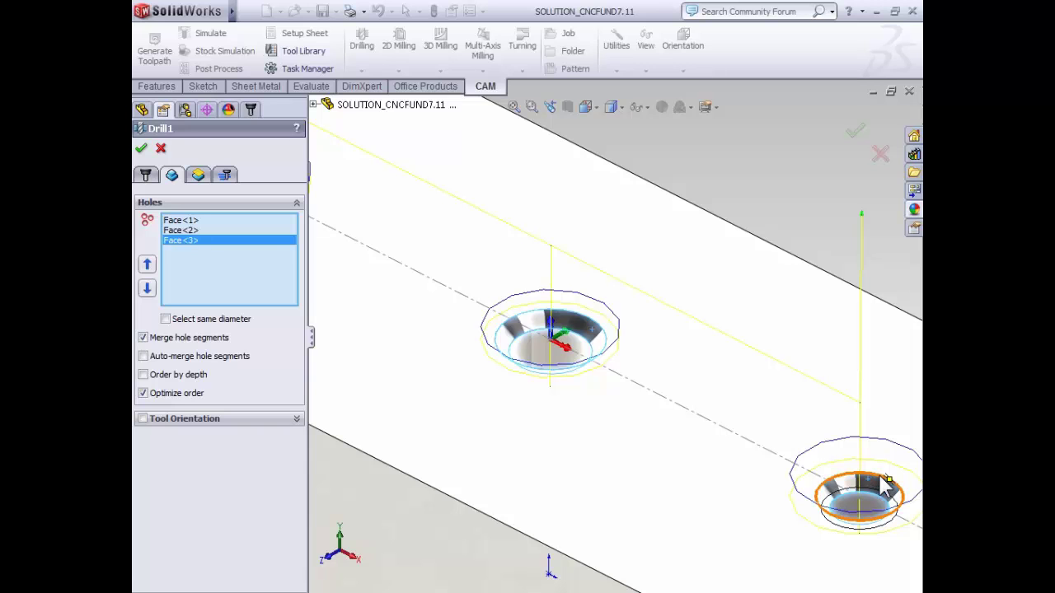
Check the spot-drilling toolpath's depth at the three holes and accept the operation
middle_drag(886, 486, 599, 373)
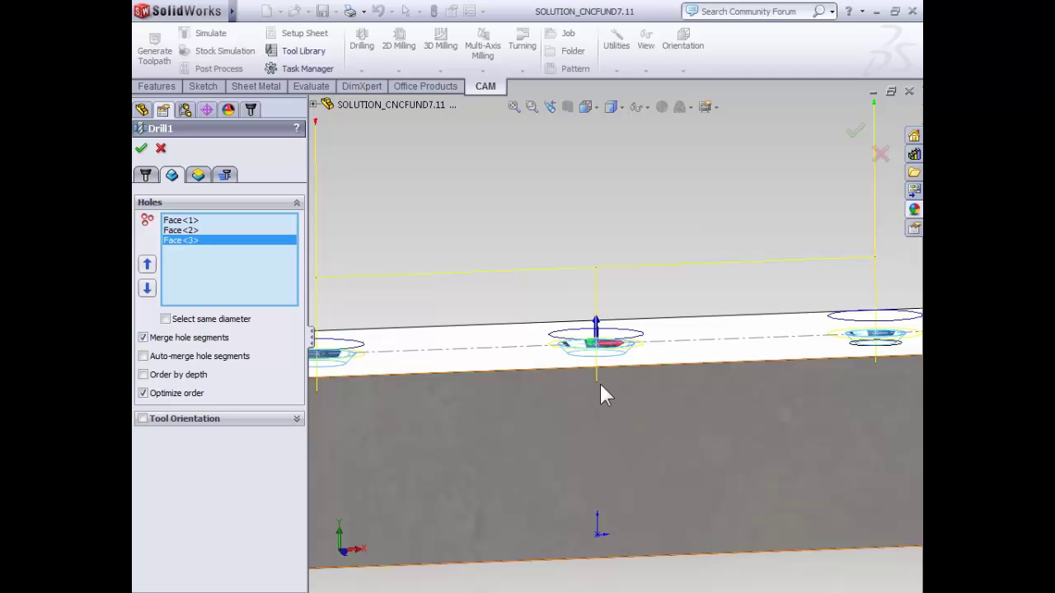
middle_drag(600, 384, 613, 353)
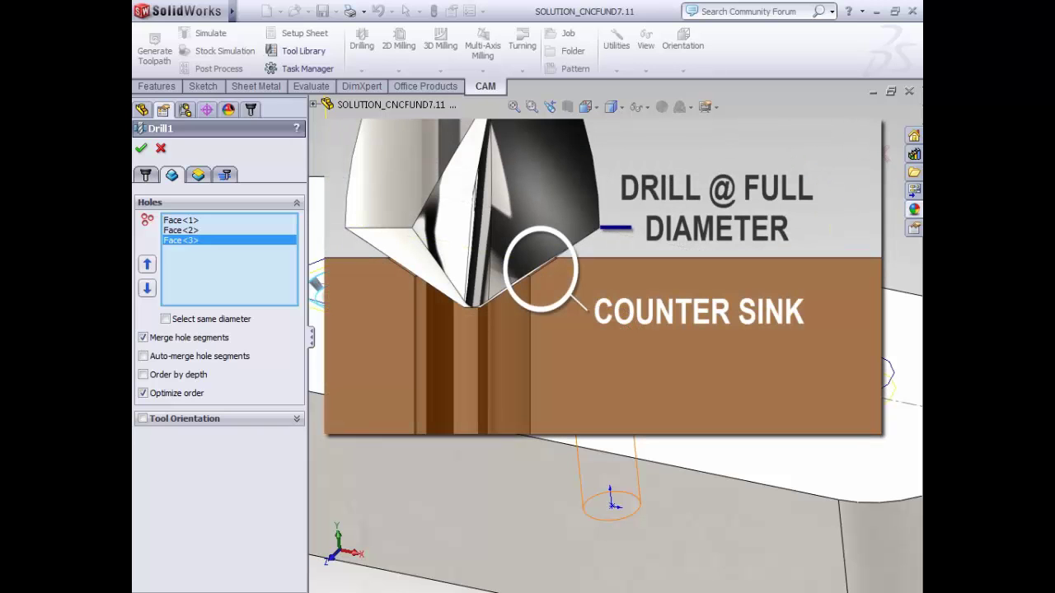
mouse_move(610, 503)
middle_down()
mouse_move(615, 484)
mouse_move(606, 518)
middle_up()
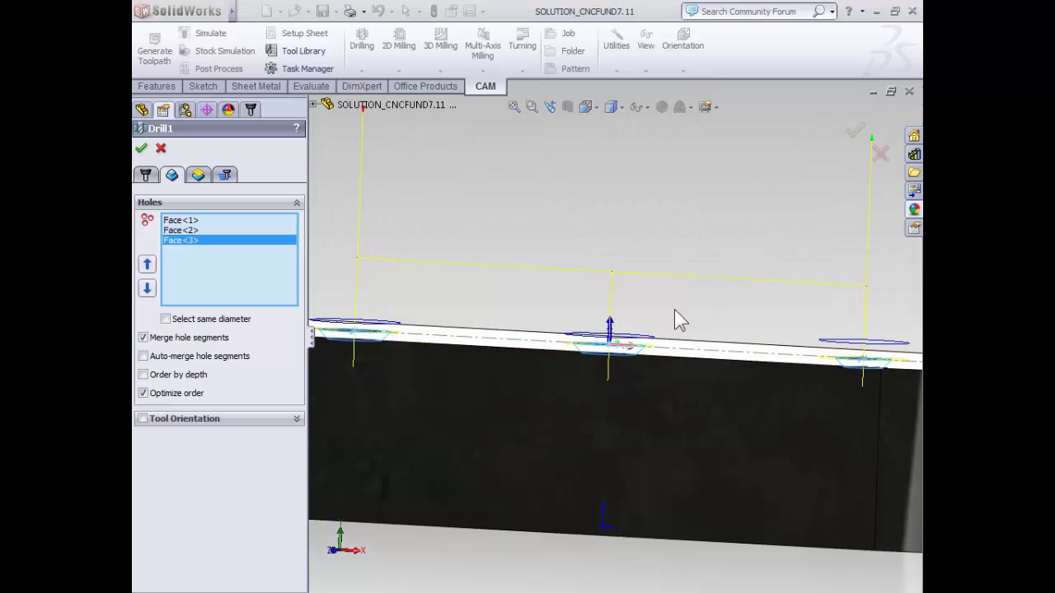
click(856, 132)
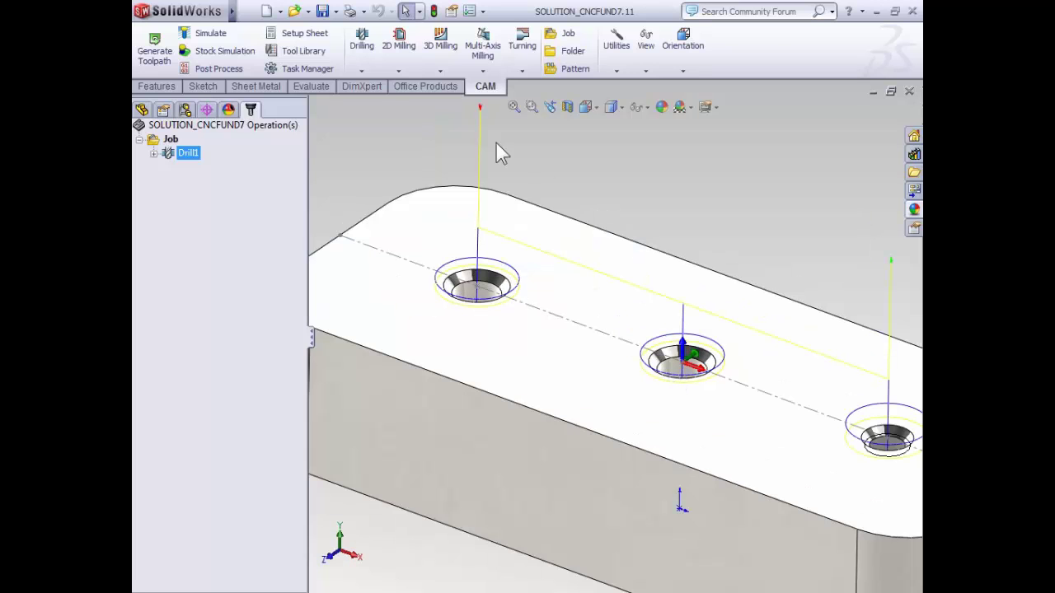
Create a second drilling operation with tool #18, the Ø0.1495" (#25) drill
click(362, 39)
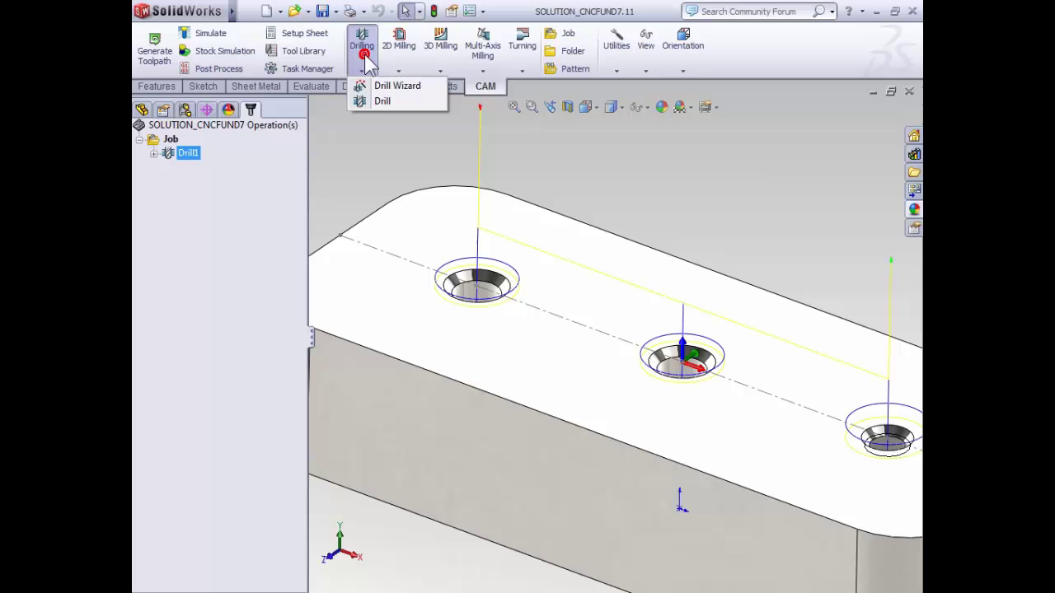
click(384, 102)
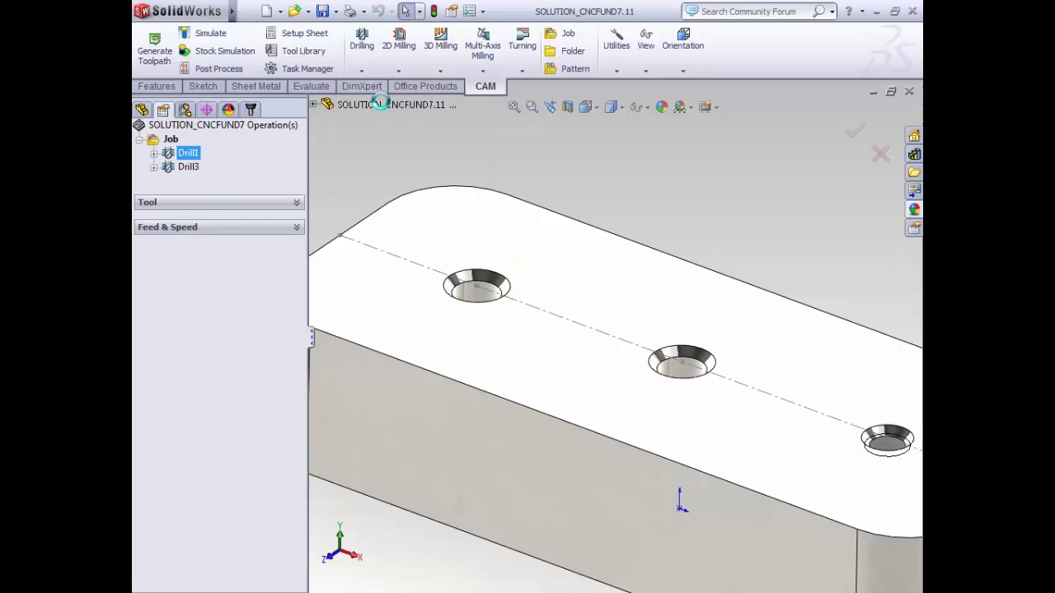
click(219, 222)
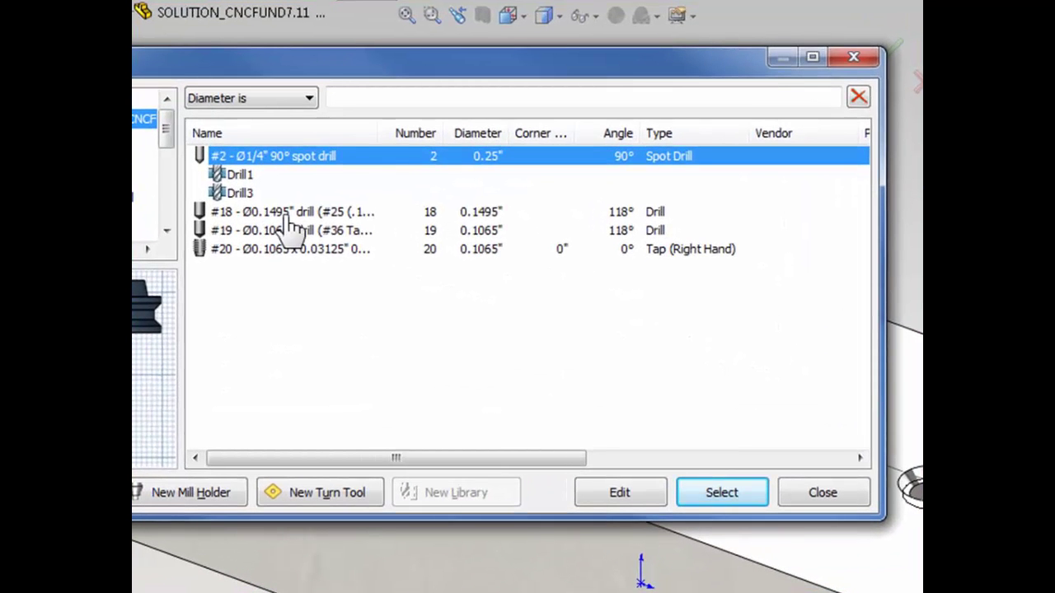
click(288, 216)
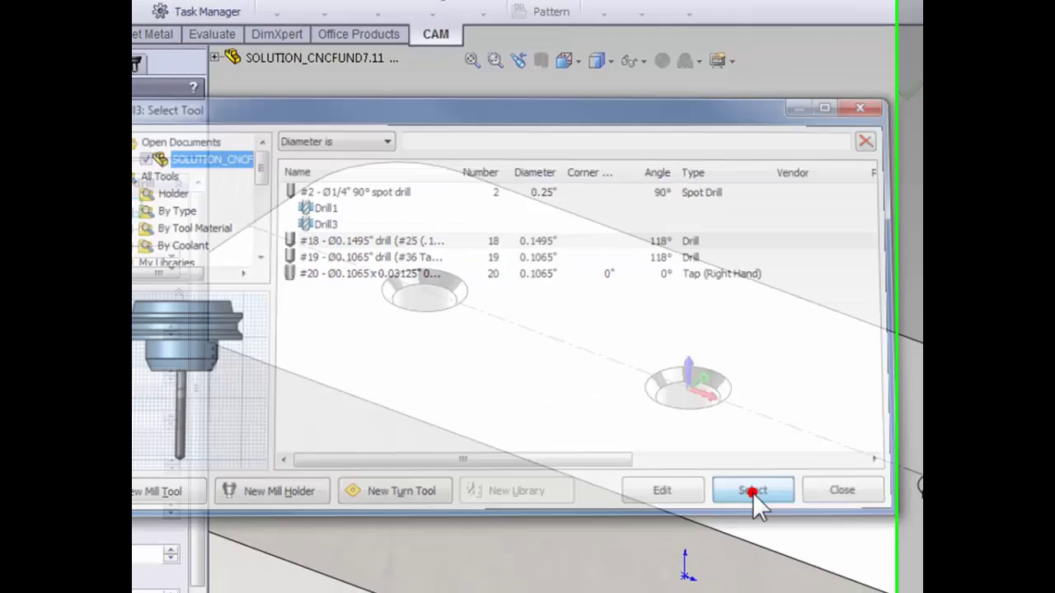
click(721, 493)
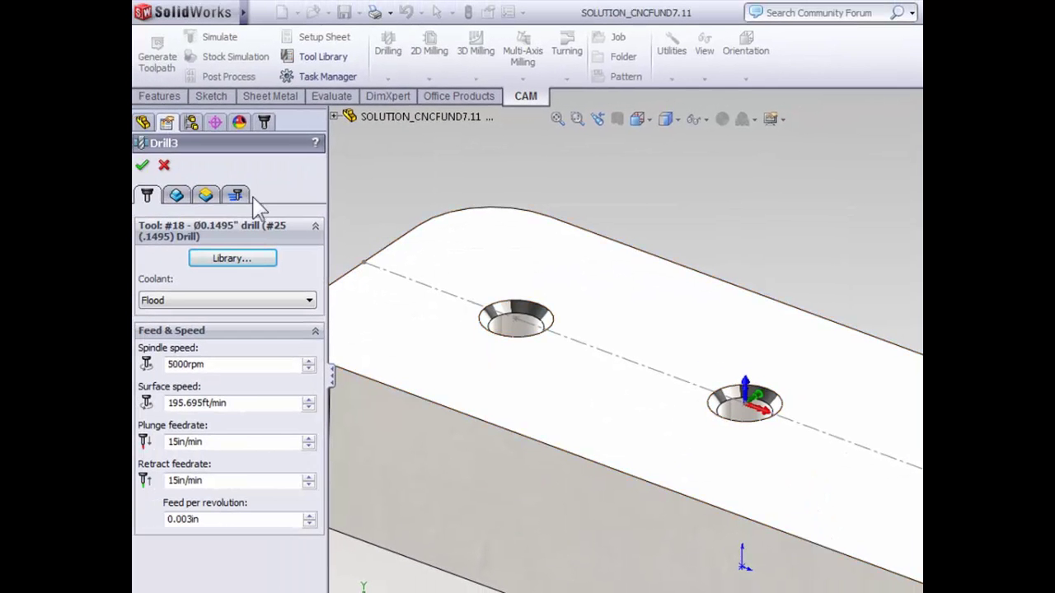
Select the inner face of the clearance hole at the block's far end and include all holes of the same diameter
click(176, 194)
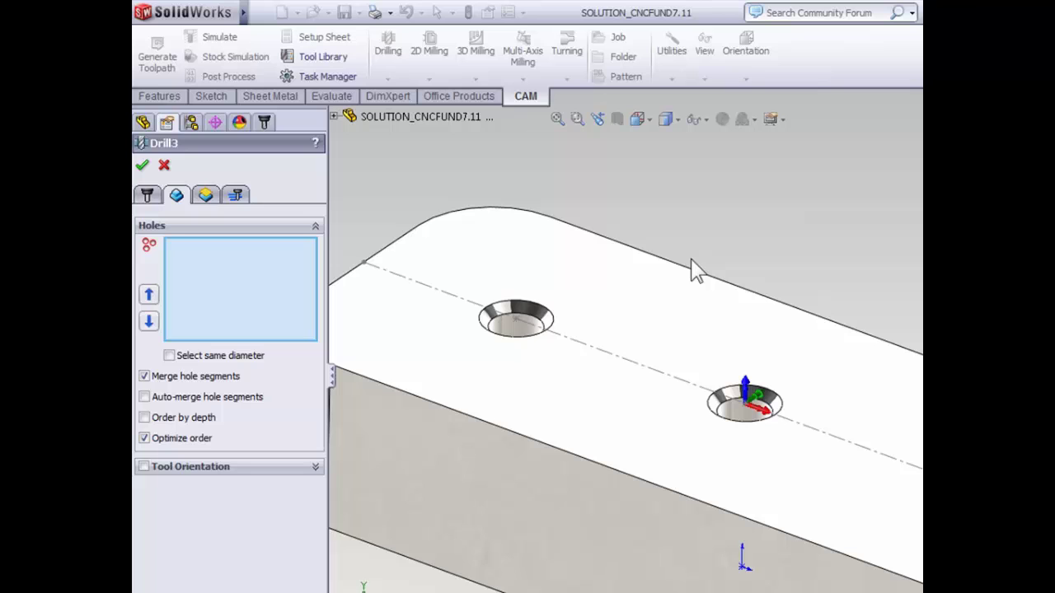
click(521, 332)
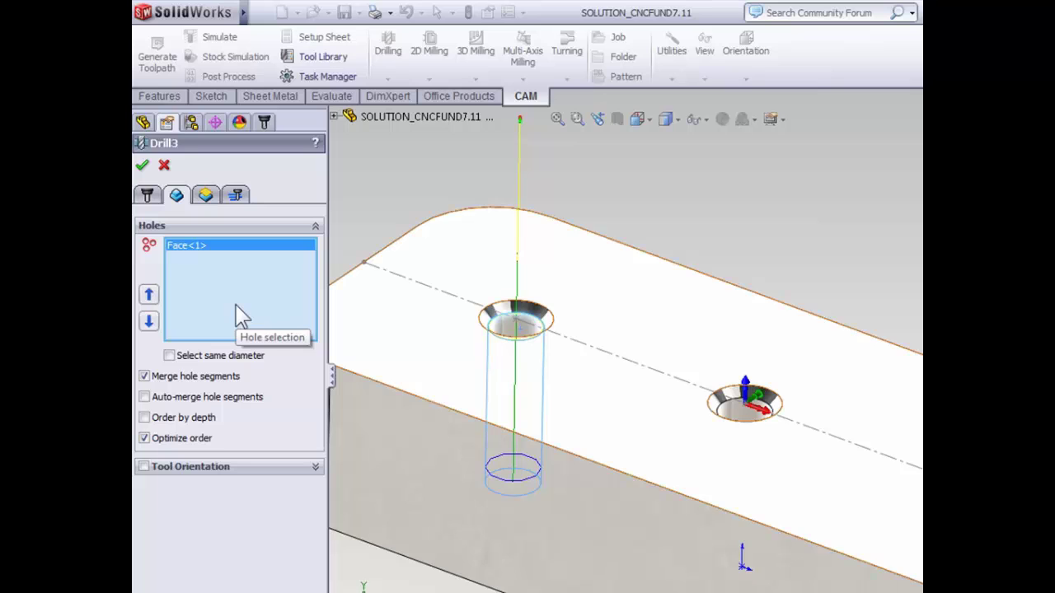
click(169, 356)
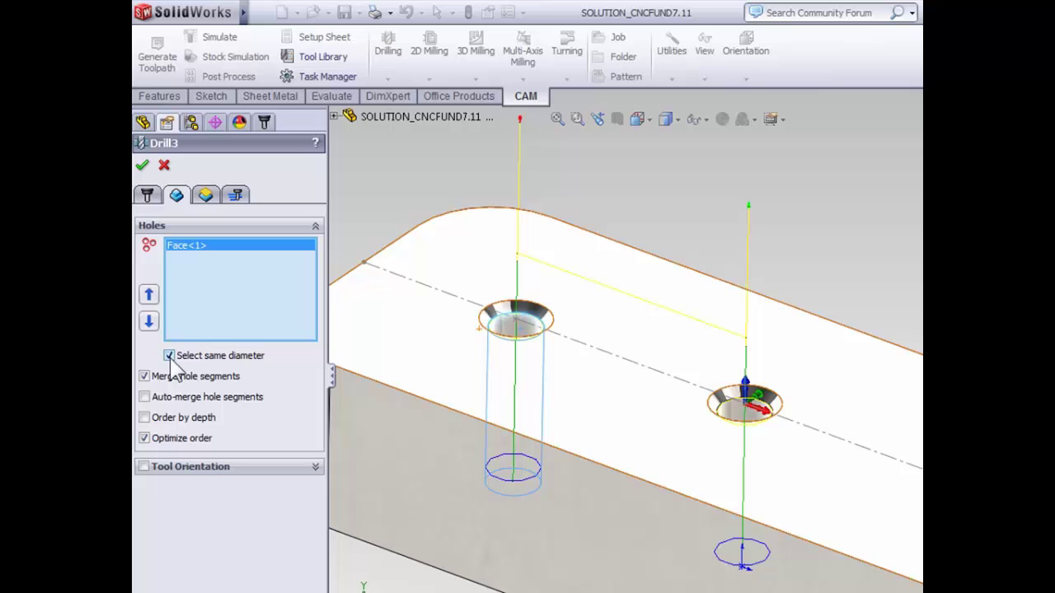
Let the drill tip pass through the hole bottom with a break-through depth of 0.020 in
click(207, 196)
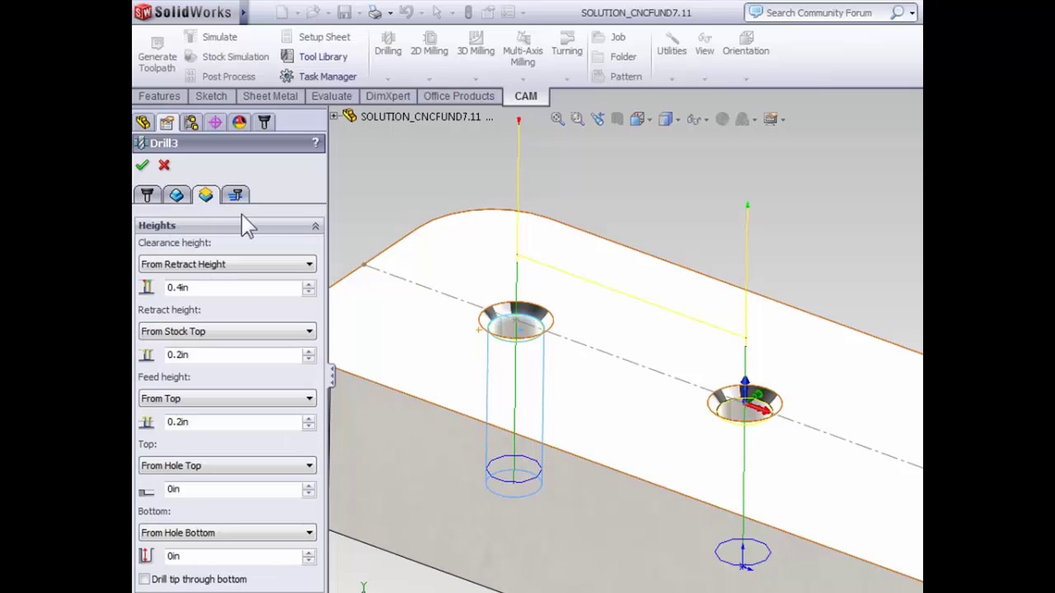
key(ctrl+1)
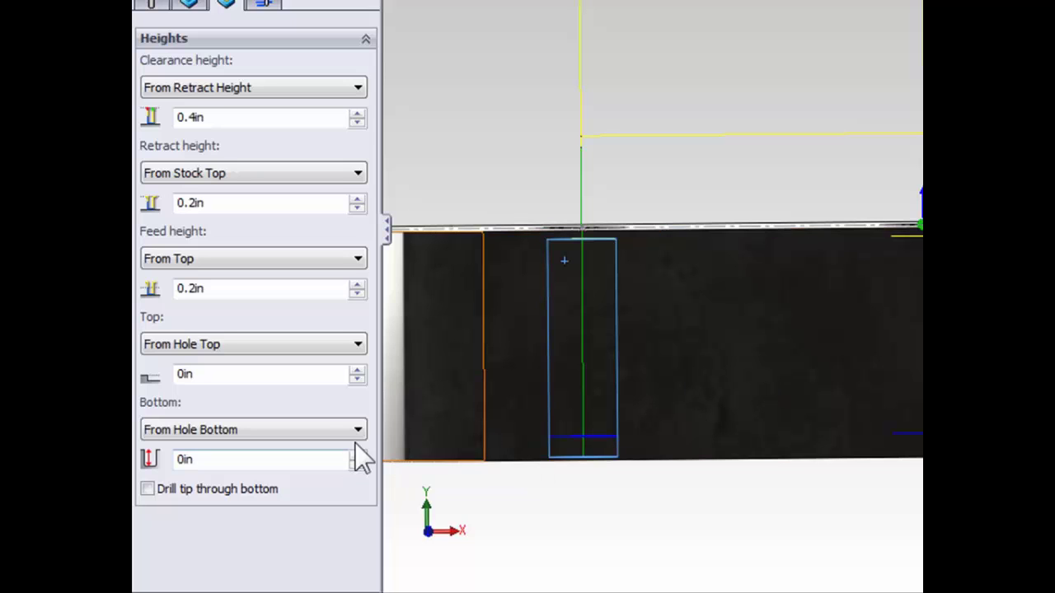
click(150, 489)
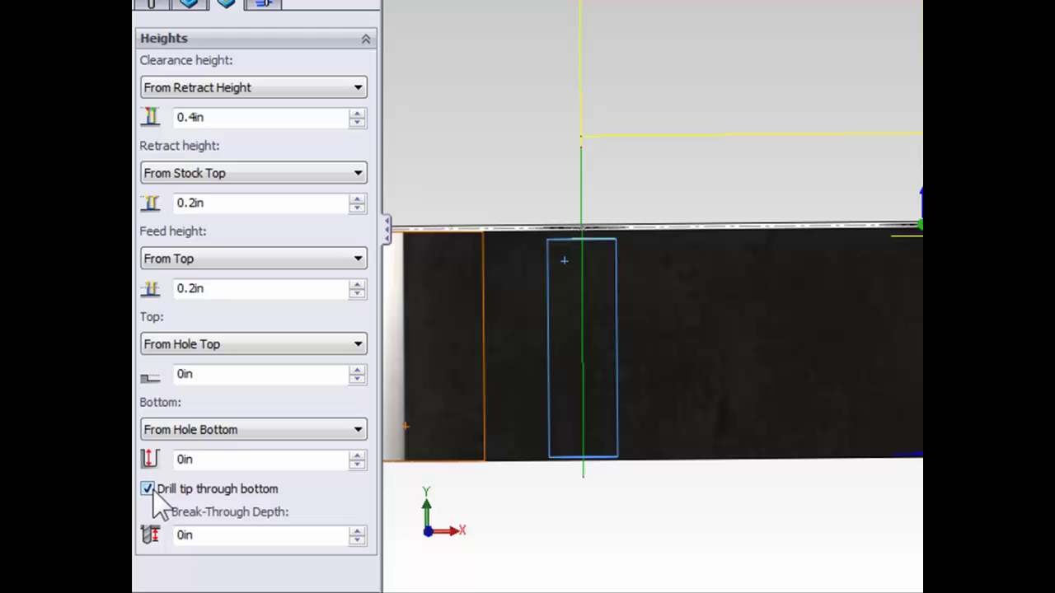
click(200, 533)
text(.020)
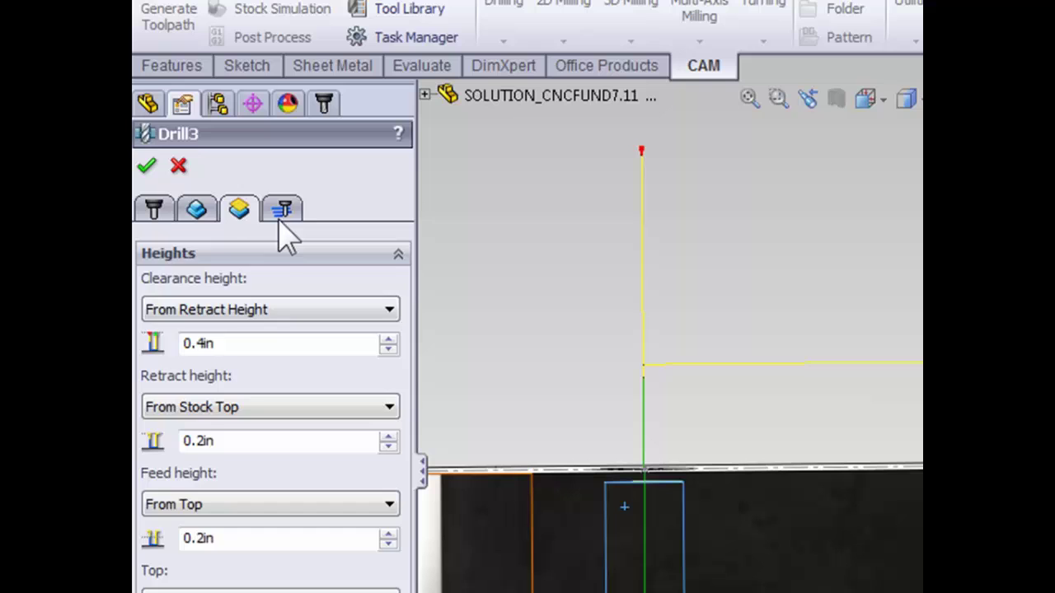
Set the drilling cycle to Deep drilling - full retract and accept the clearance-hole operation
click(280, 215)
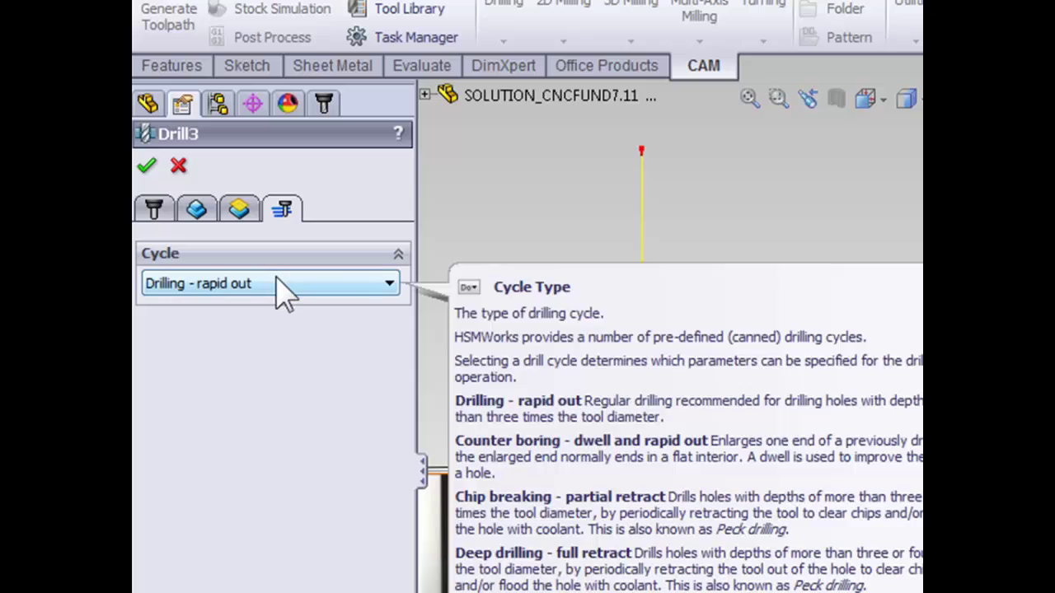
click(277, 284)
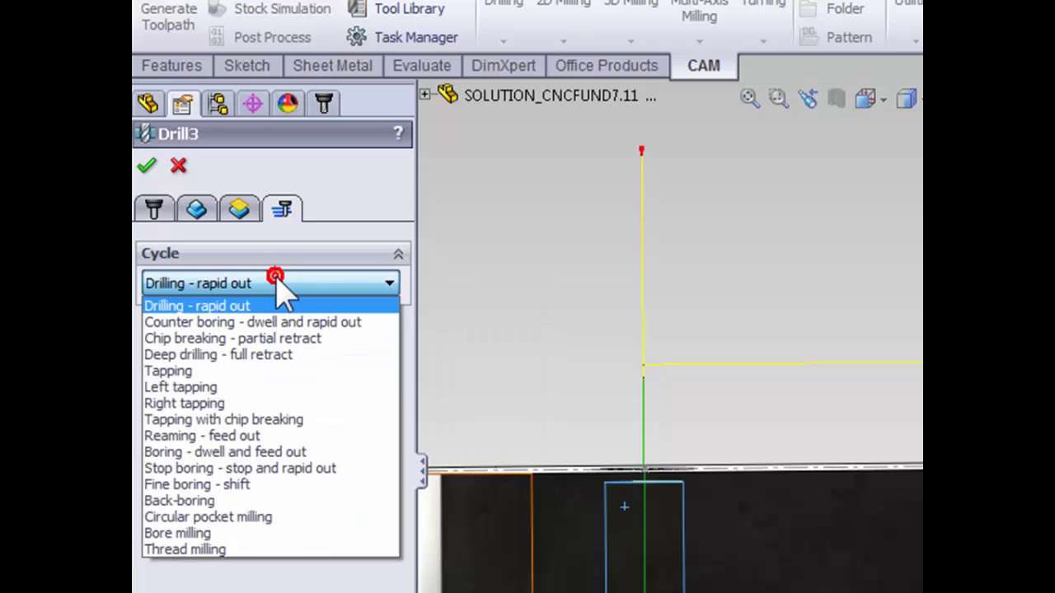
click(262, 356)
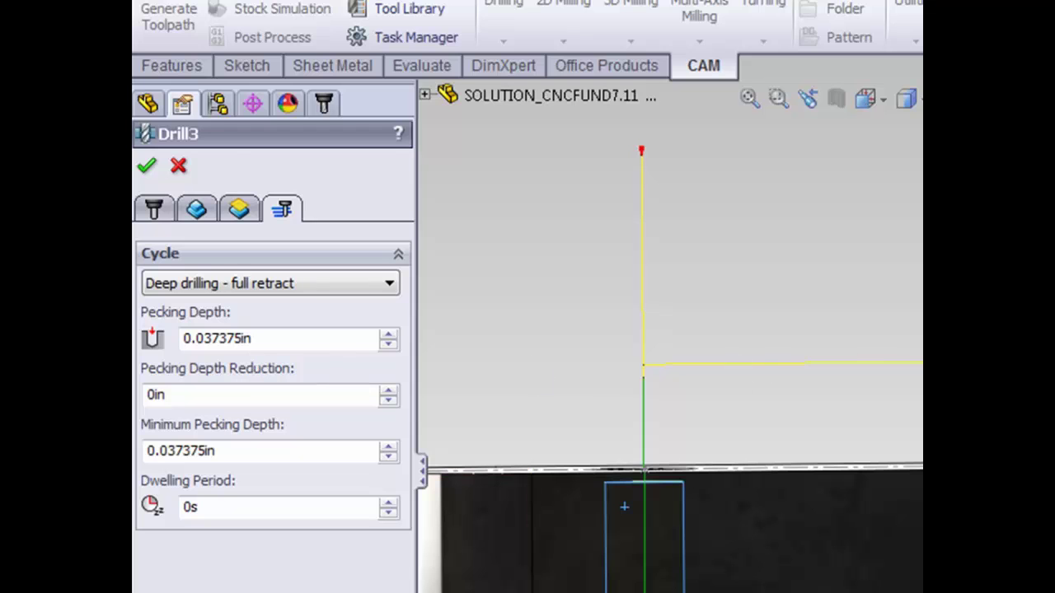
key(Return)
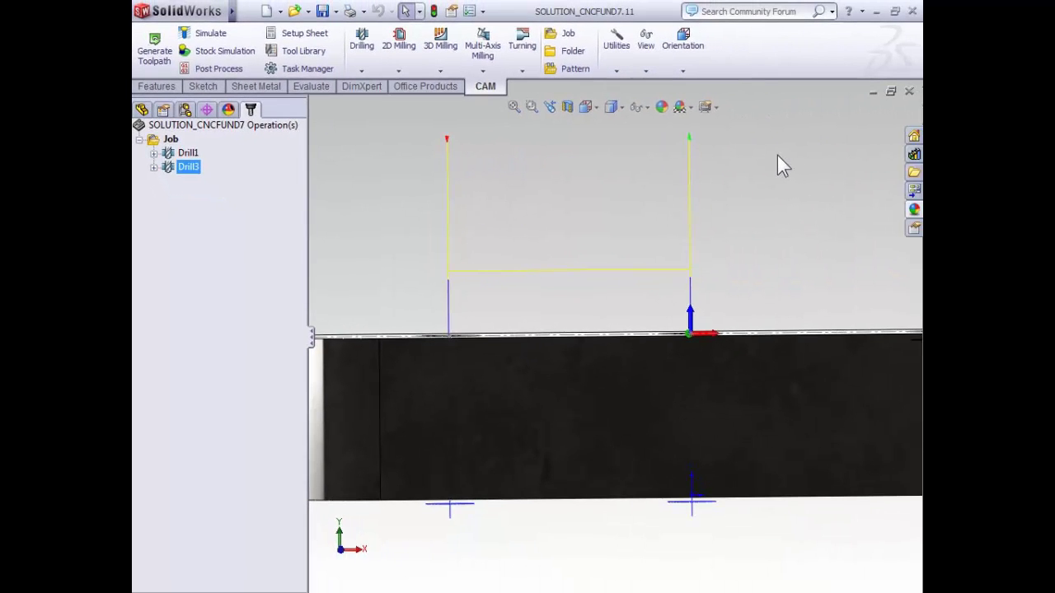
Create a third drilling operation with tool #19, the Ø0.1065" #36 tap drill for the #6-32 tap
key(ctrl+7)
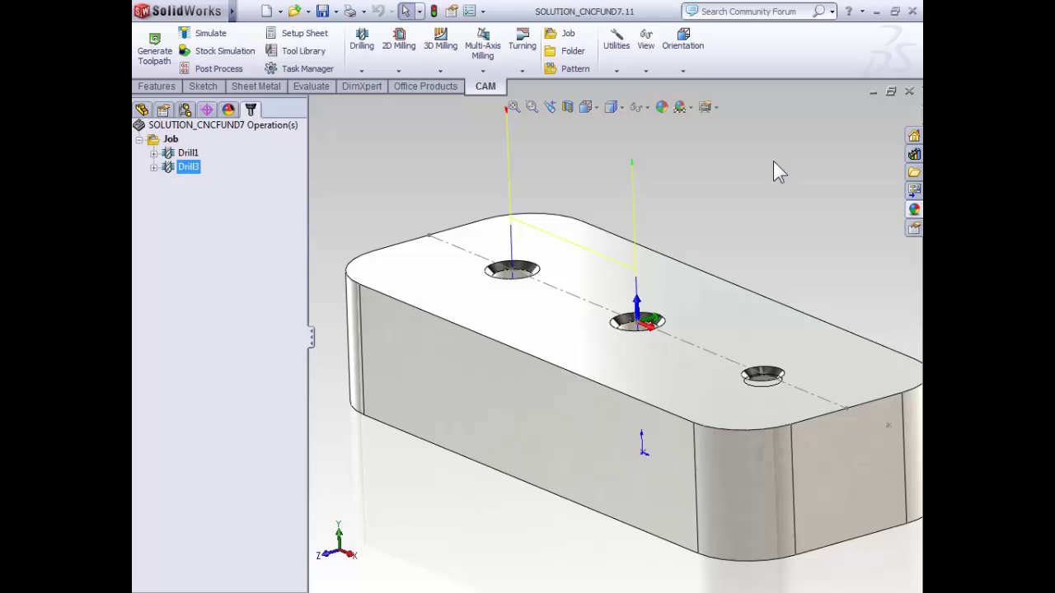
click(361, 71)
click(368, 103)
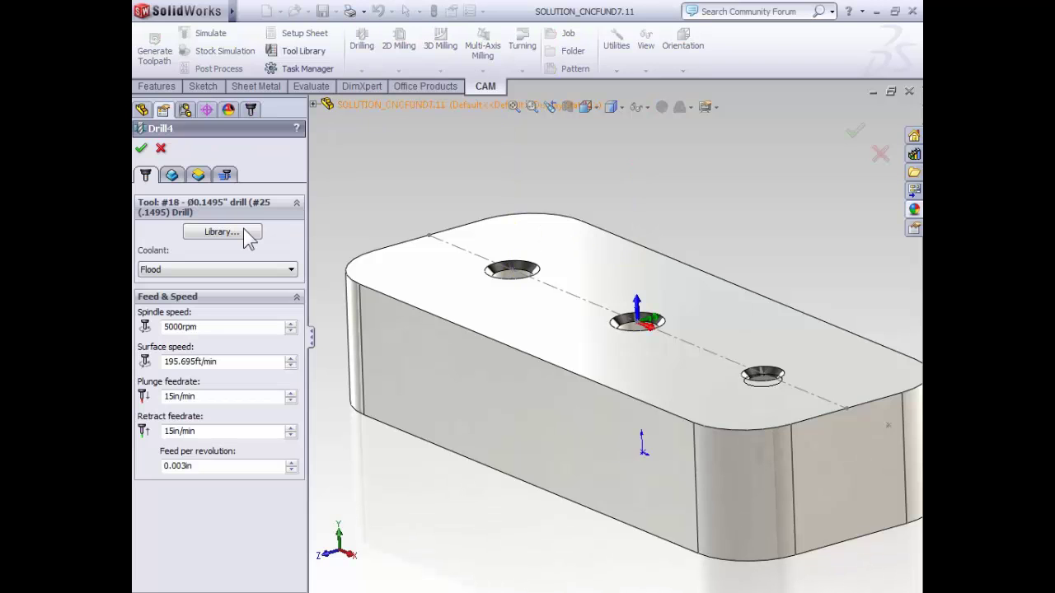
click(229, 231)
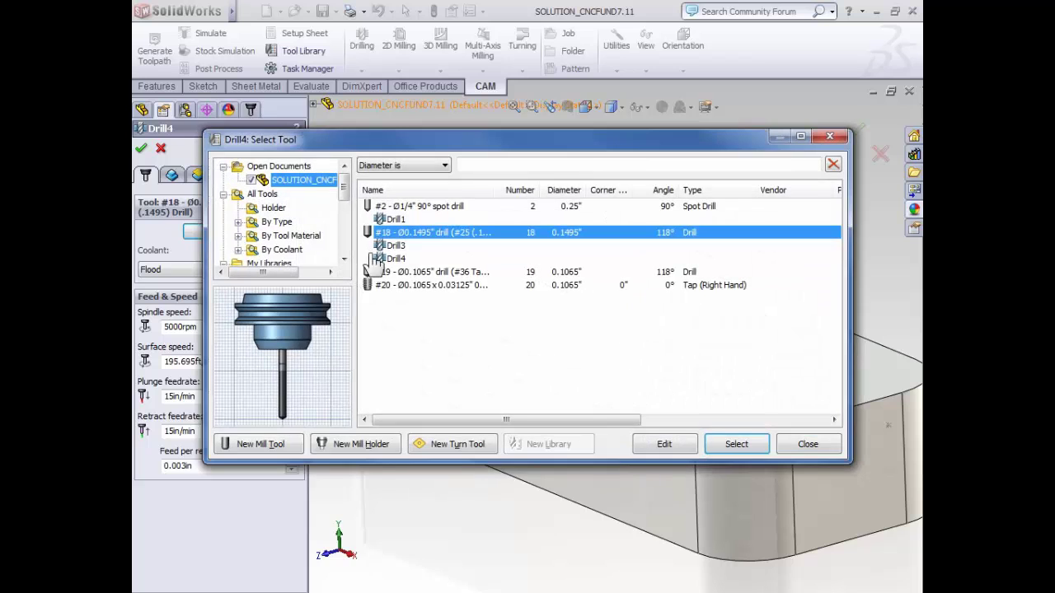
click(429, 272)
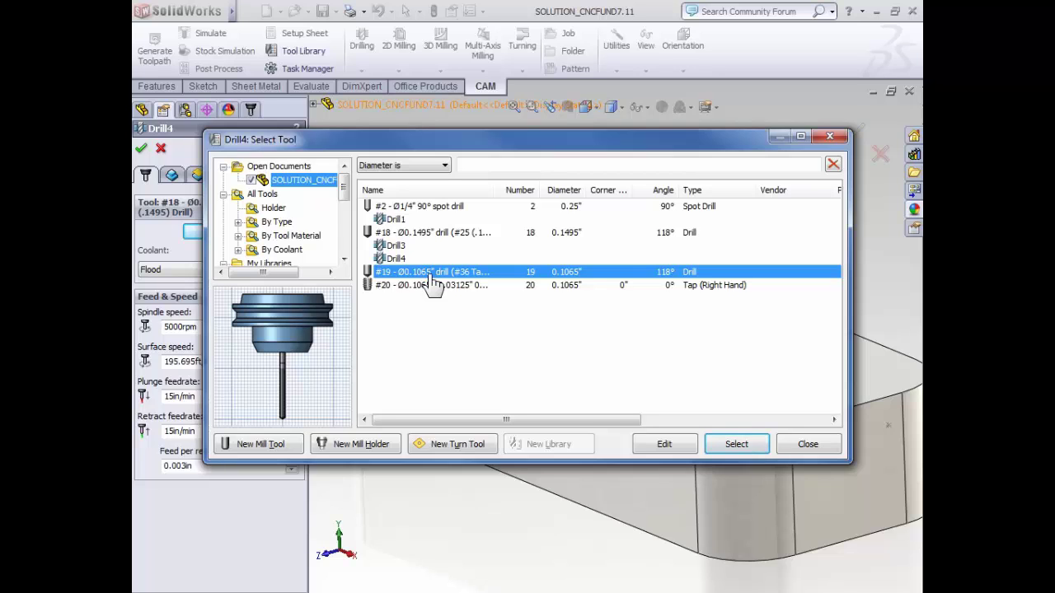
click(733, 445)
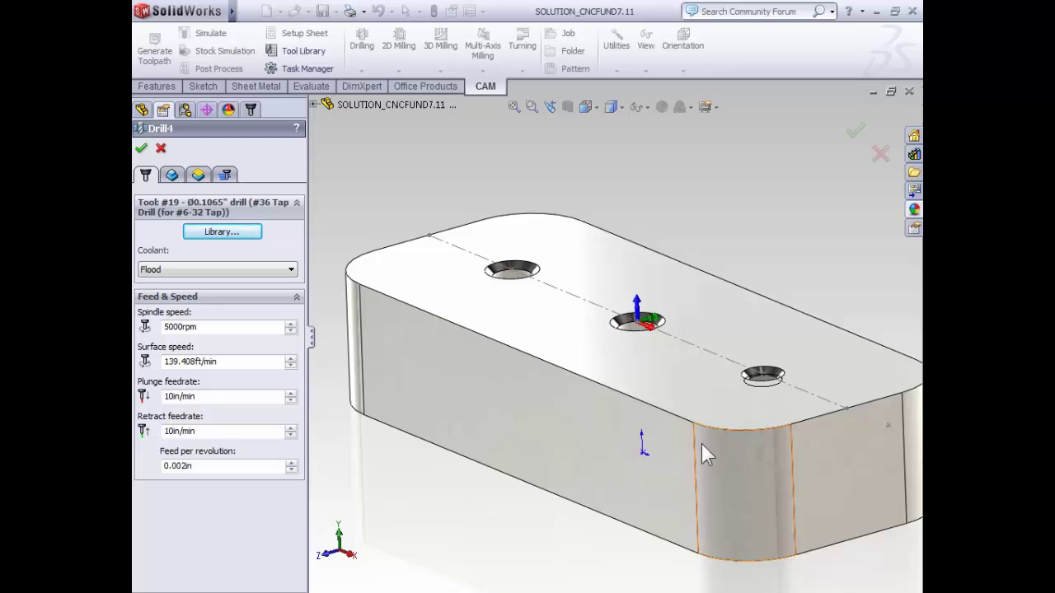
Select the inner face of the small #6-32 tapped hole as the hole to drill
click(171, 177)
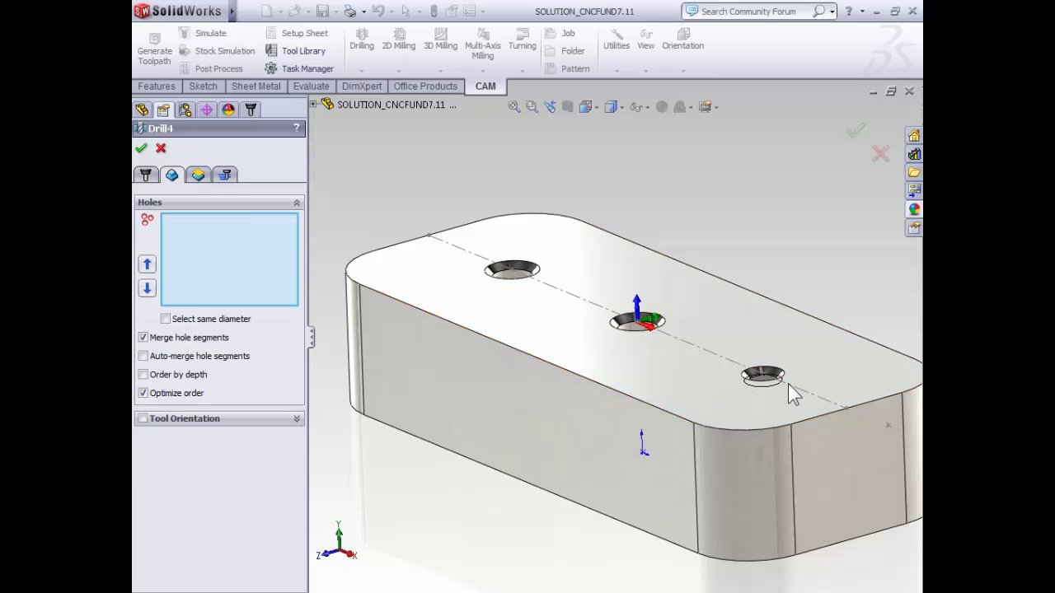
scroll(783, 388, up, 3)
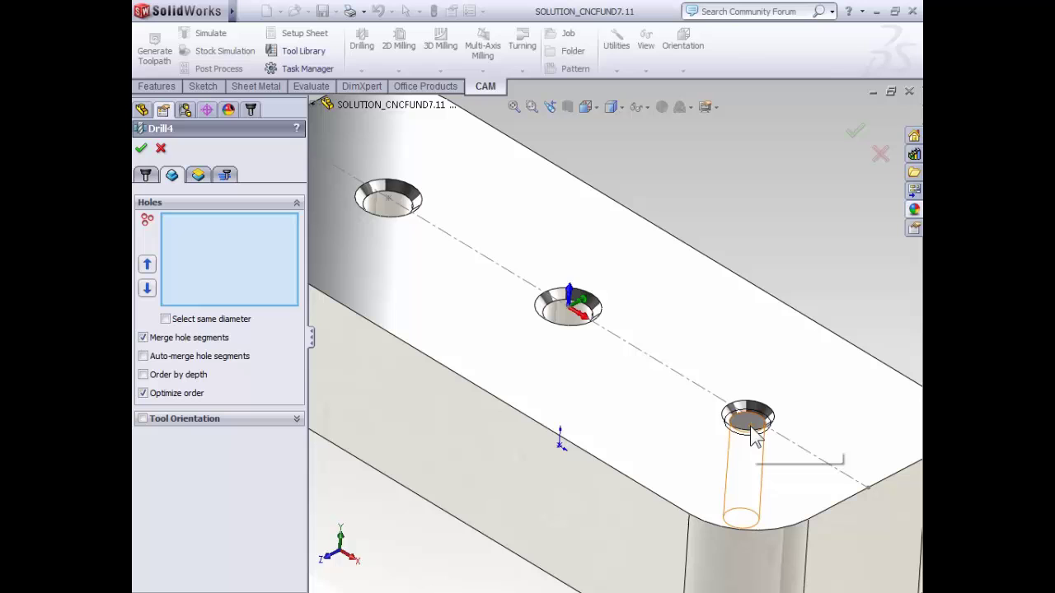
click(750, 428)
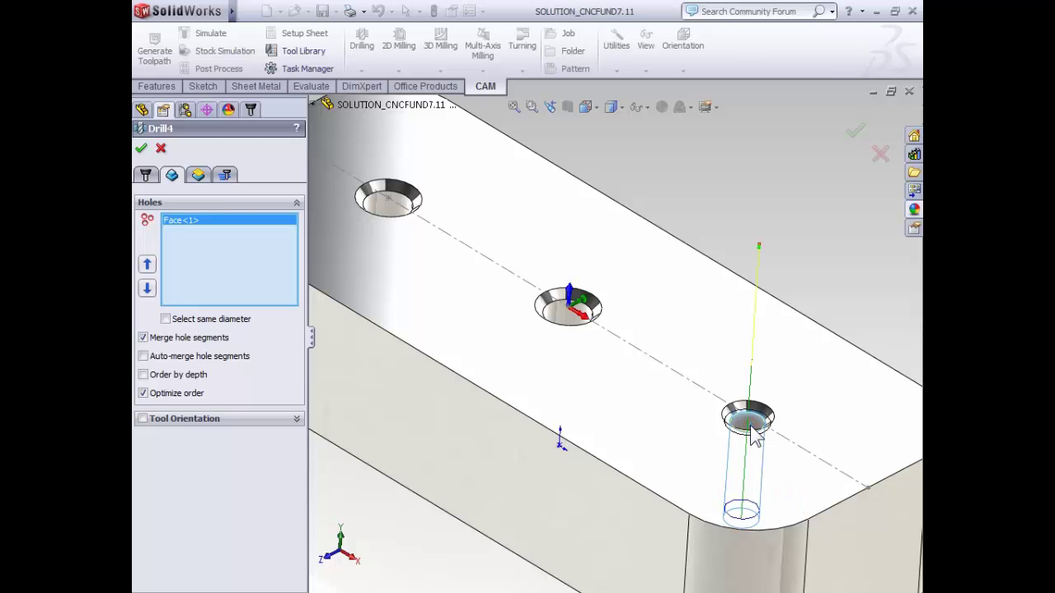
Let the tap drill's tip pass completely through the bottom of the hole
click(199, 176)
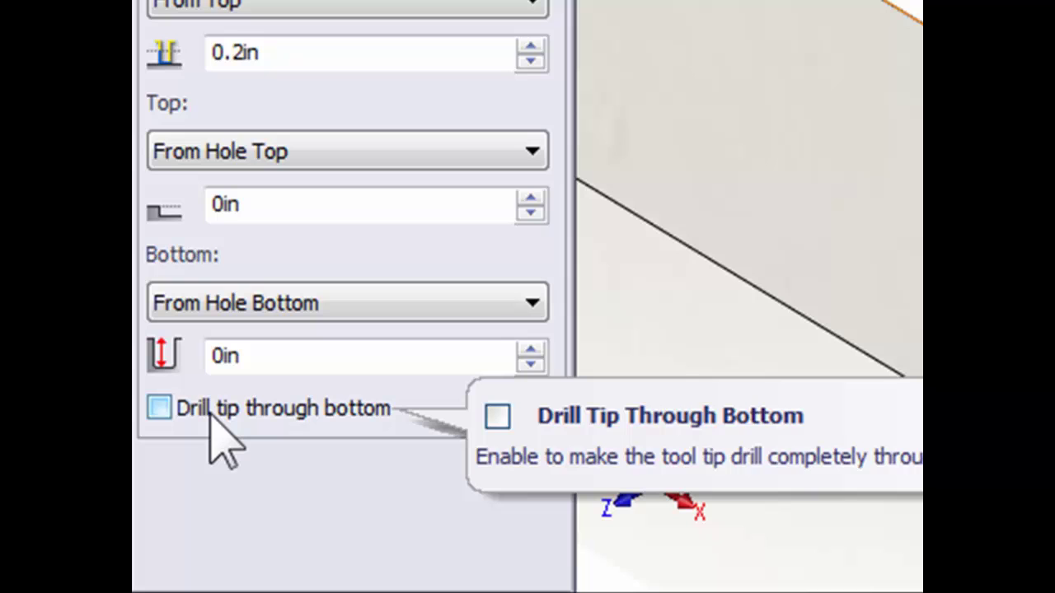
click(210, 408)
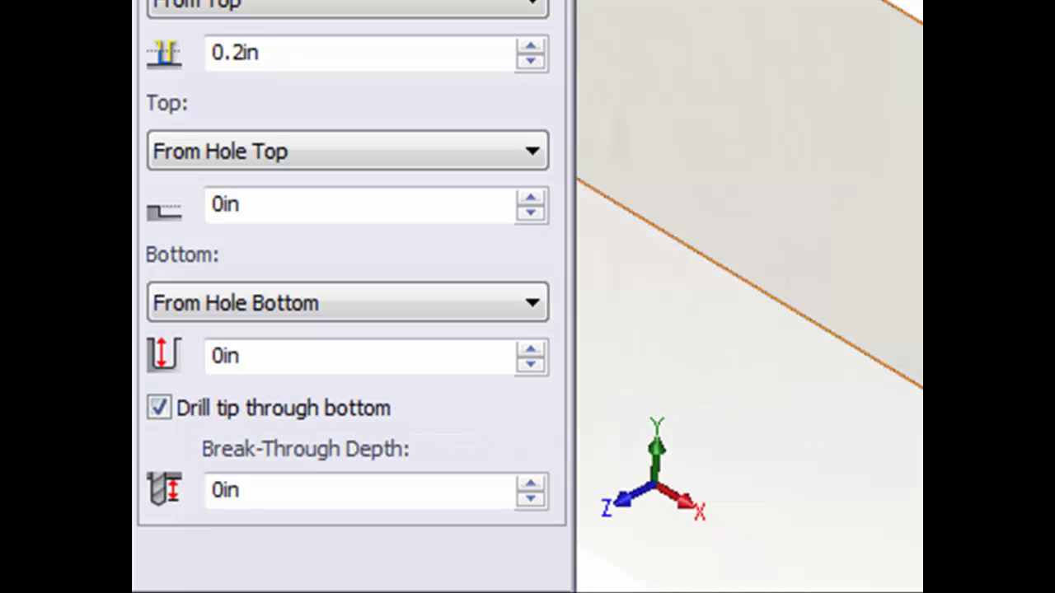
key(ctrl+1)
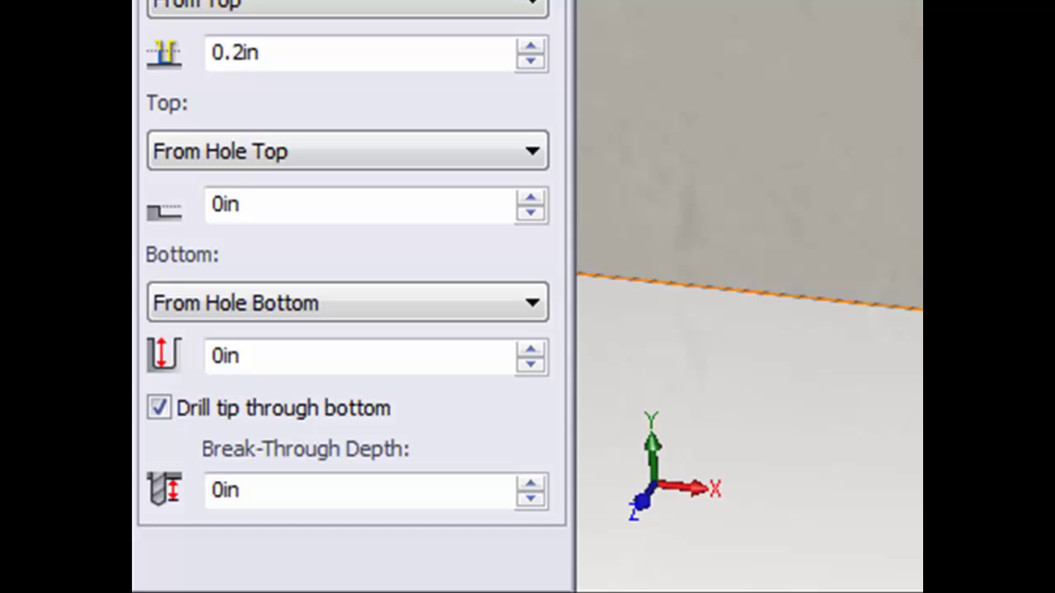
Set the tap drill's cycle to Deep drilling - full retract and accept the operation
scroll(350, 297, up, 10)
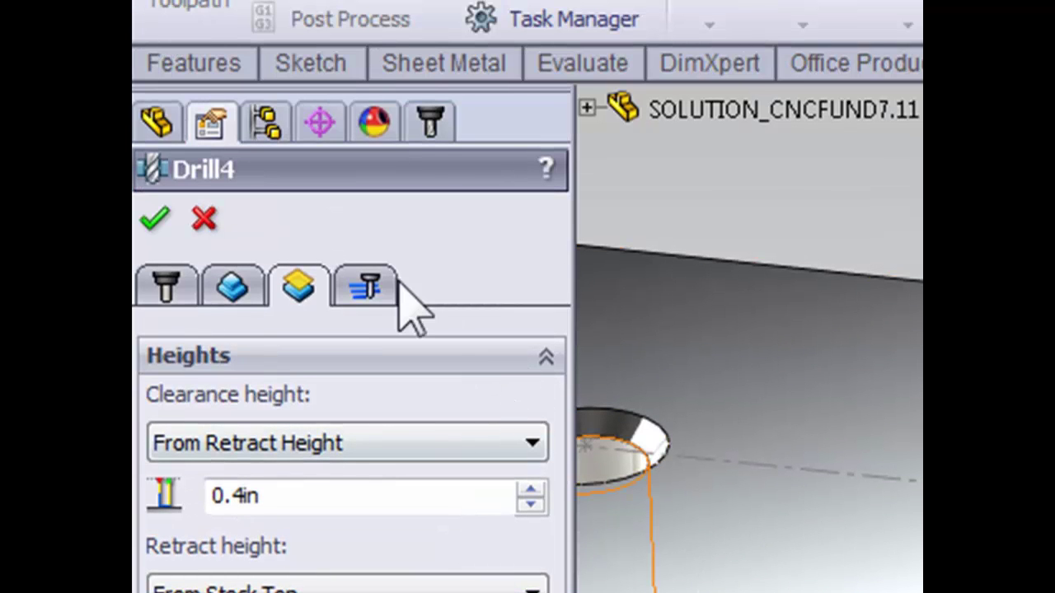
click(374, 288)
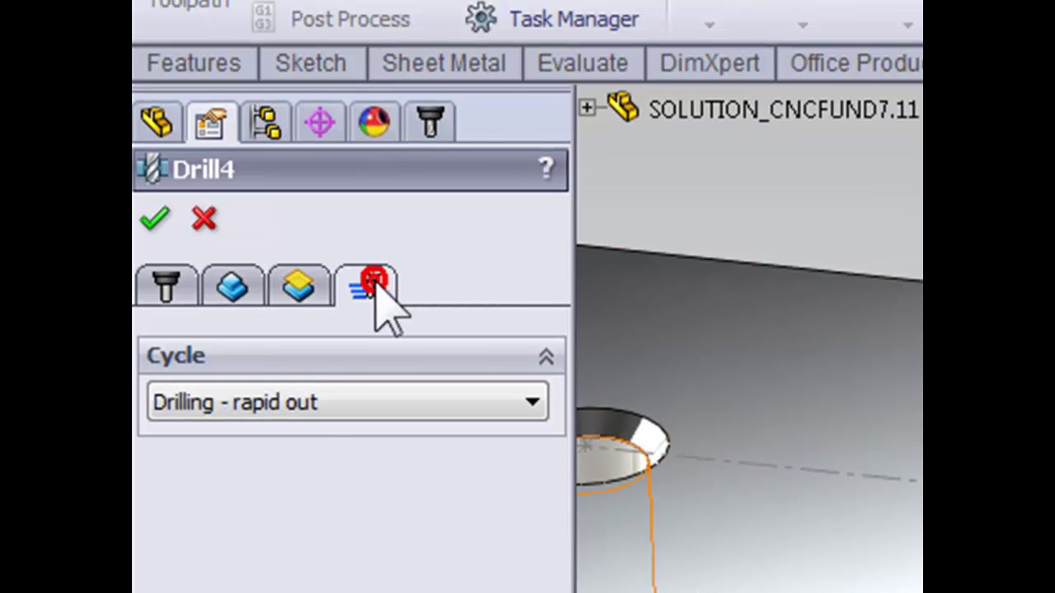
click(301, 404)
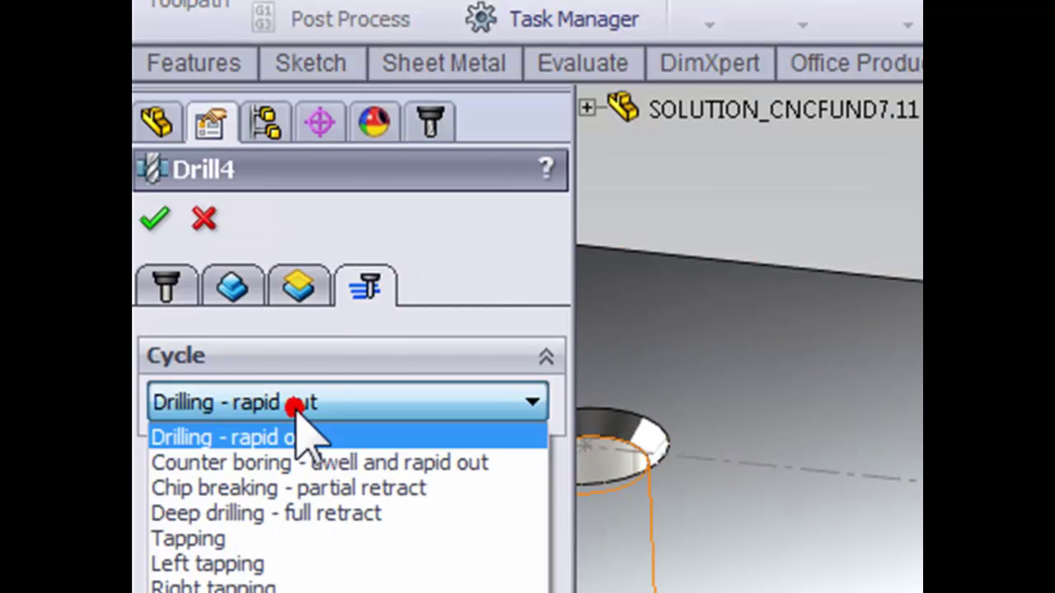
click(272, 514)
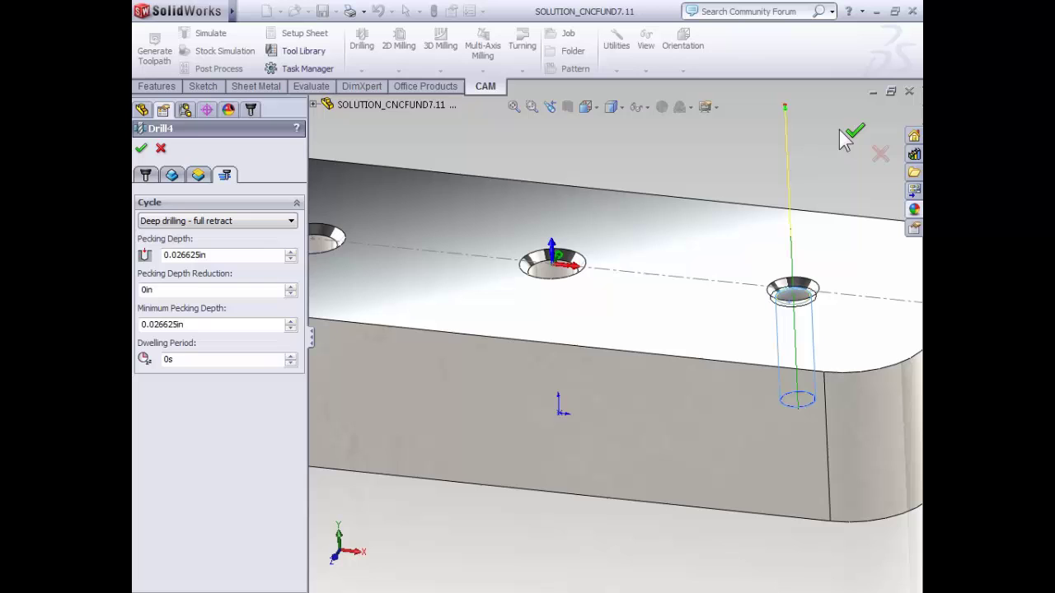
click(849, 130)
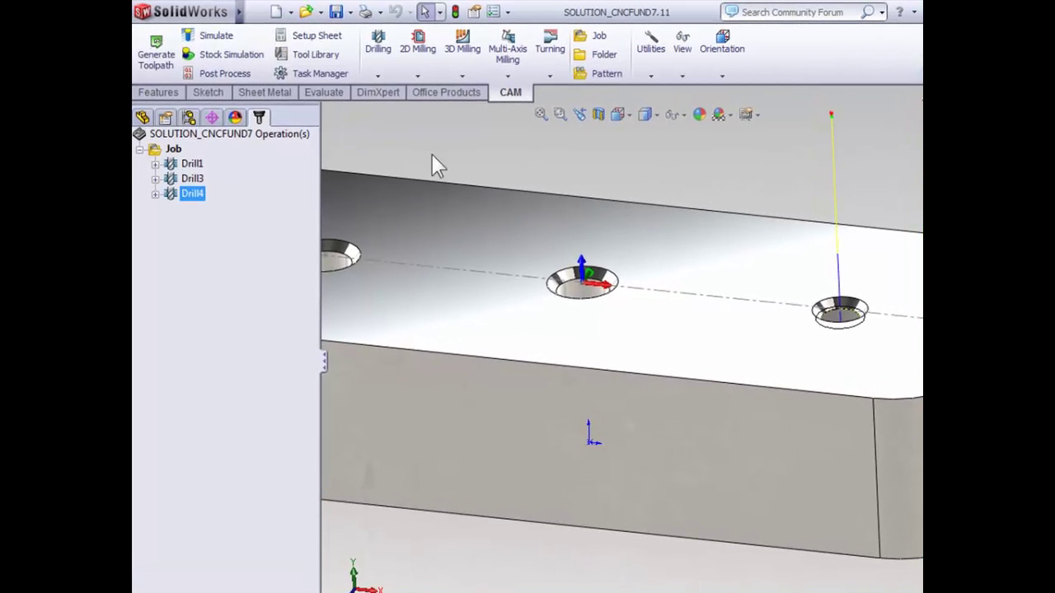
Create a fourth drilling operation with tool #20, the #6-32 CNC Straight Flute Tap
click(380, 73)
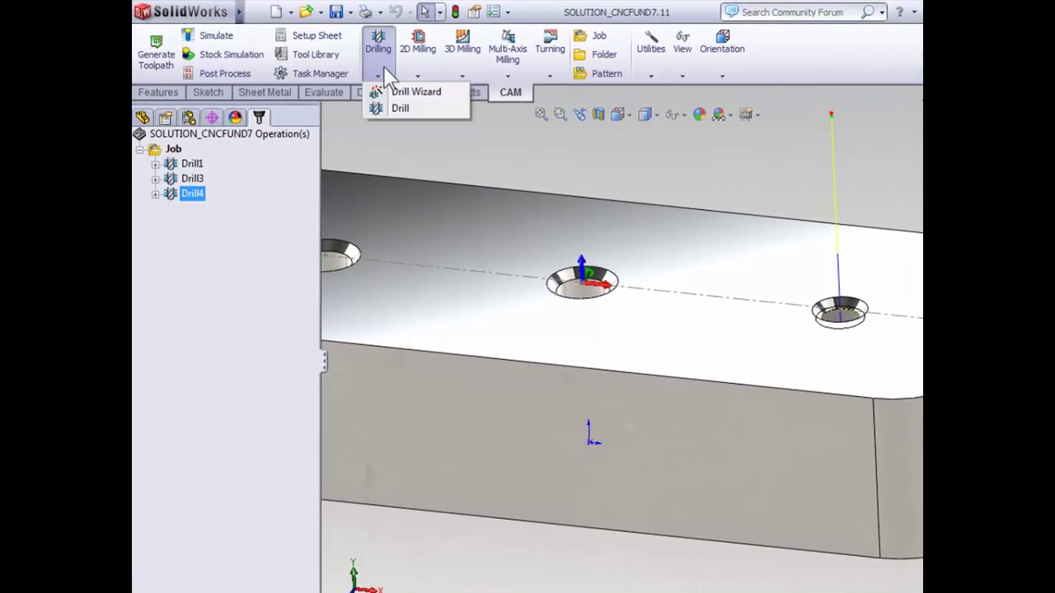
click(389, 110)
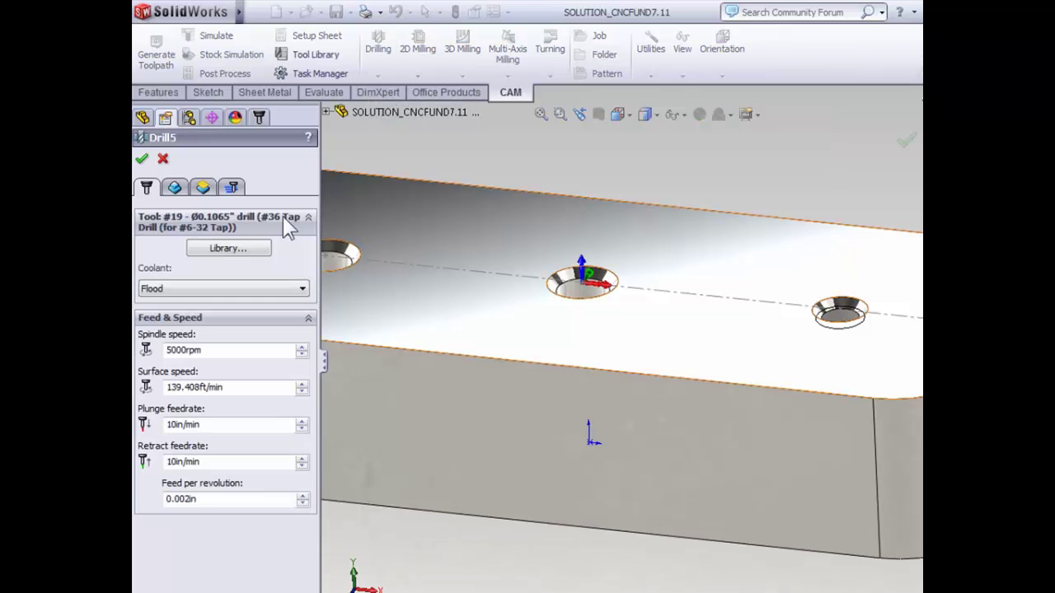
click(249, 248)
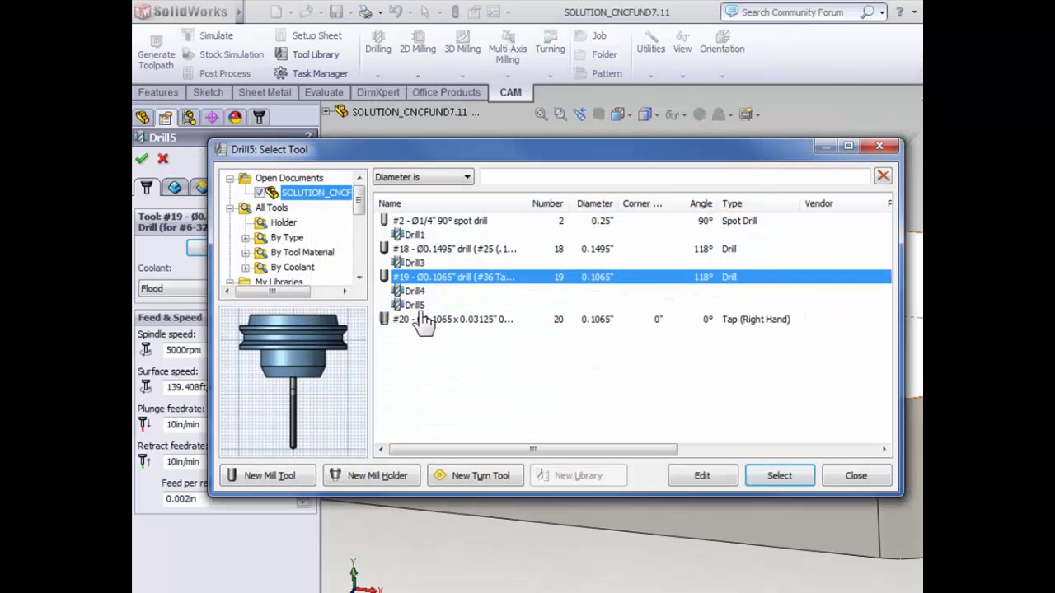
click(783, 478)
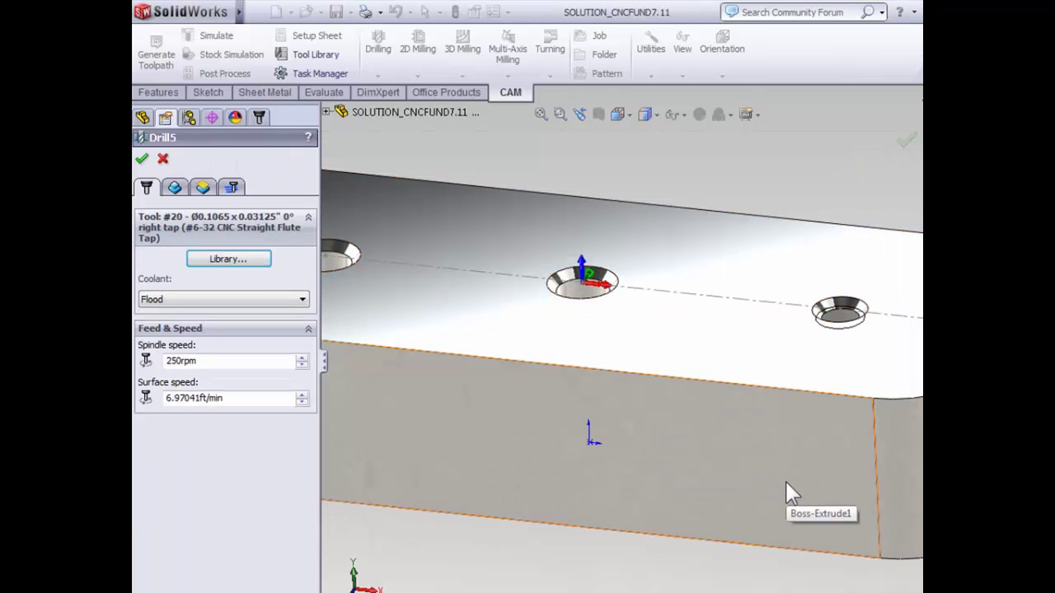
Select the inner face of the #6-32 tapped hole for the tapping operation
click(174, 188)
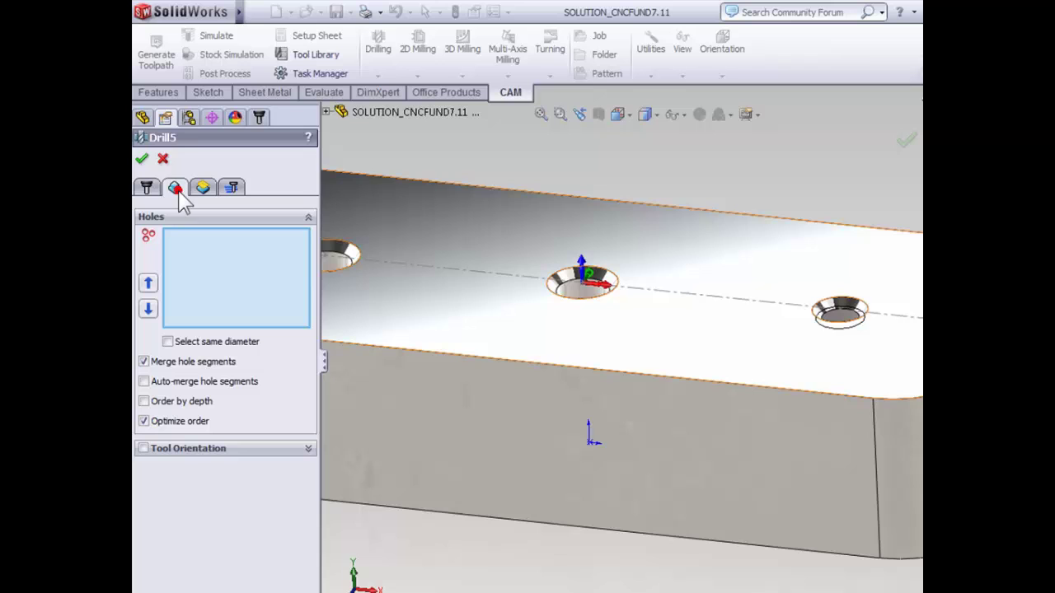
scroll(852, 332, up, 3)
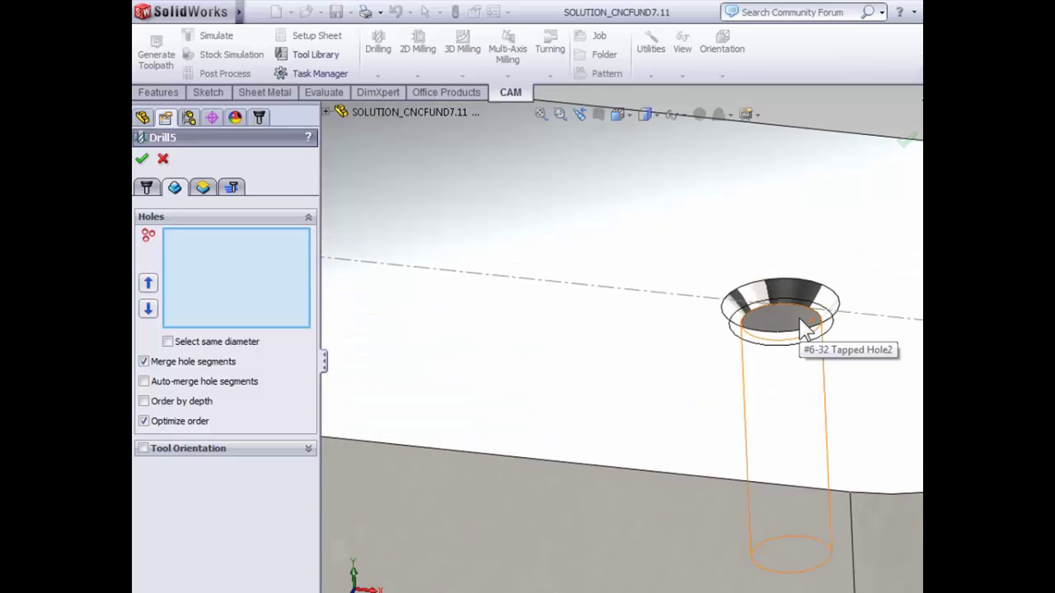
click(802, 325)
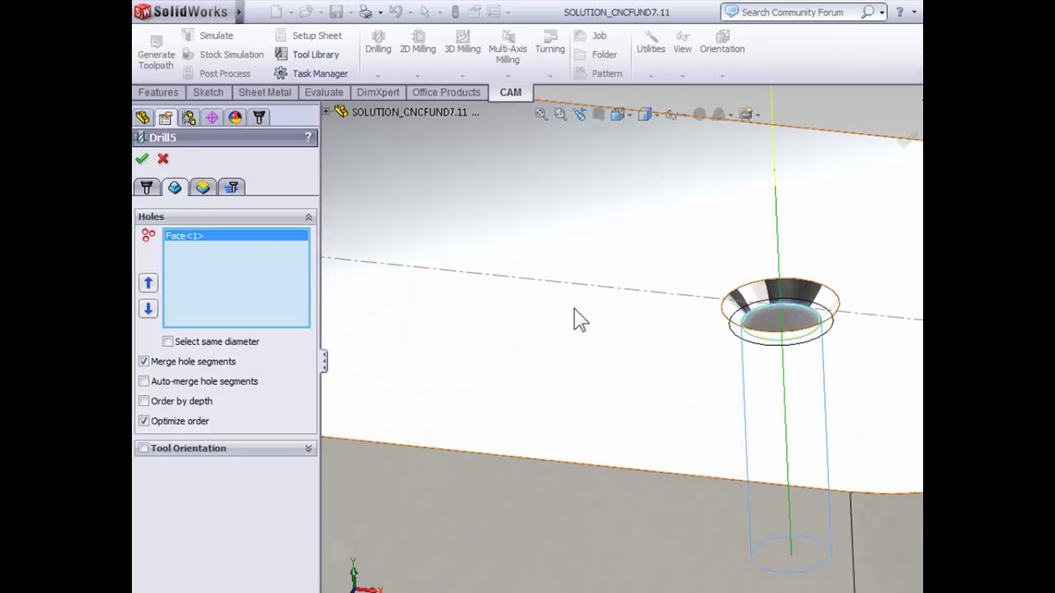
Set the tapping operation's bottom height offset from the hole bottom to 0.020 in
click(202, 188)
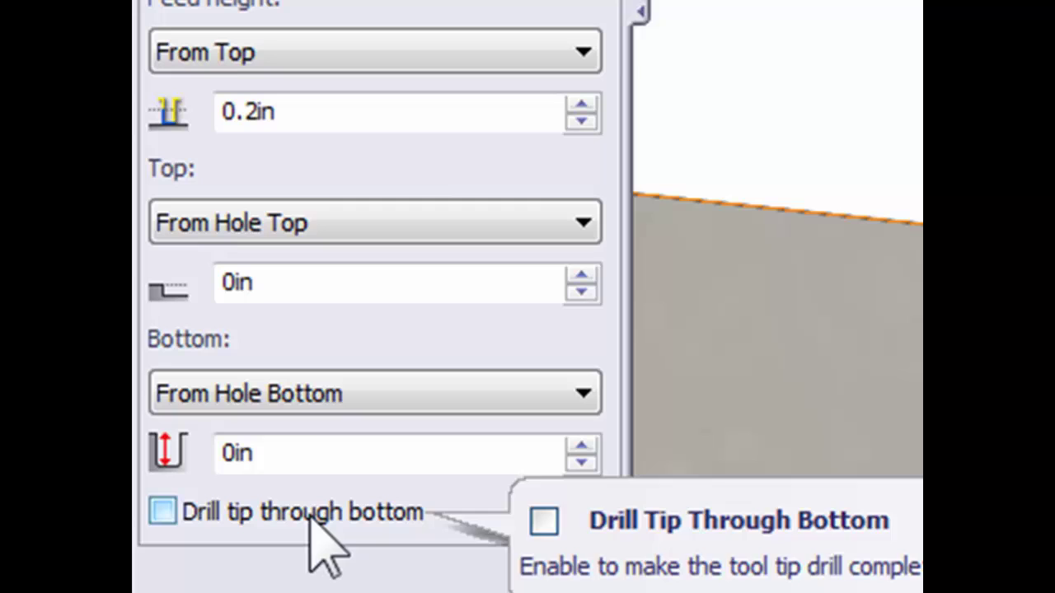
drag(314, 454, 226, 457)
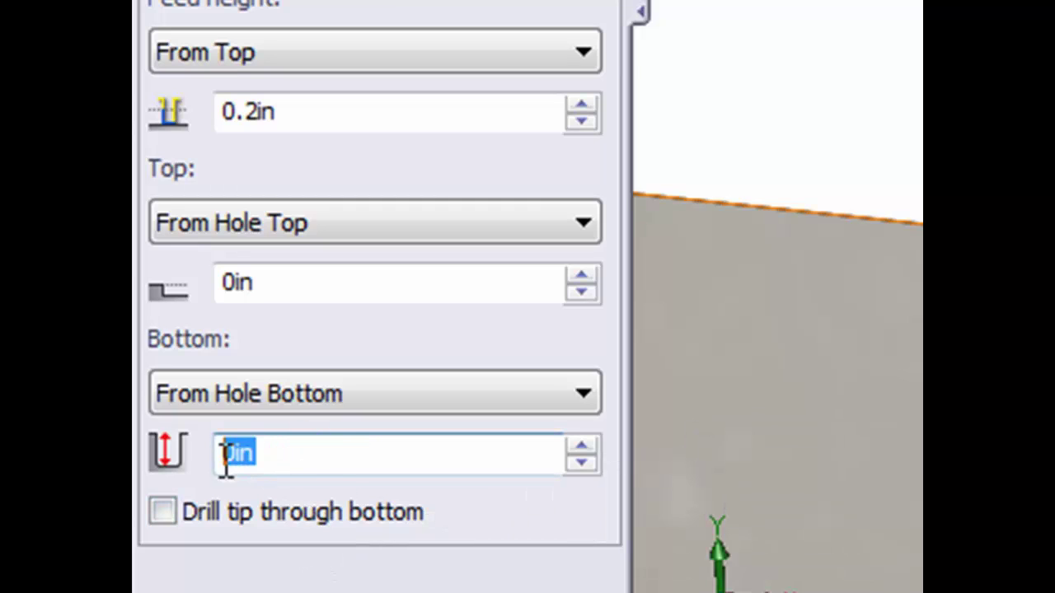
text(0.)
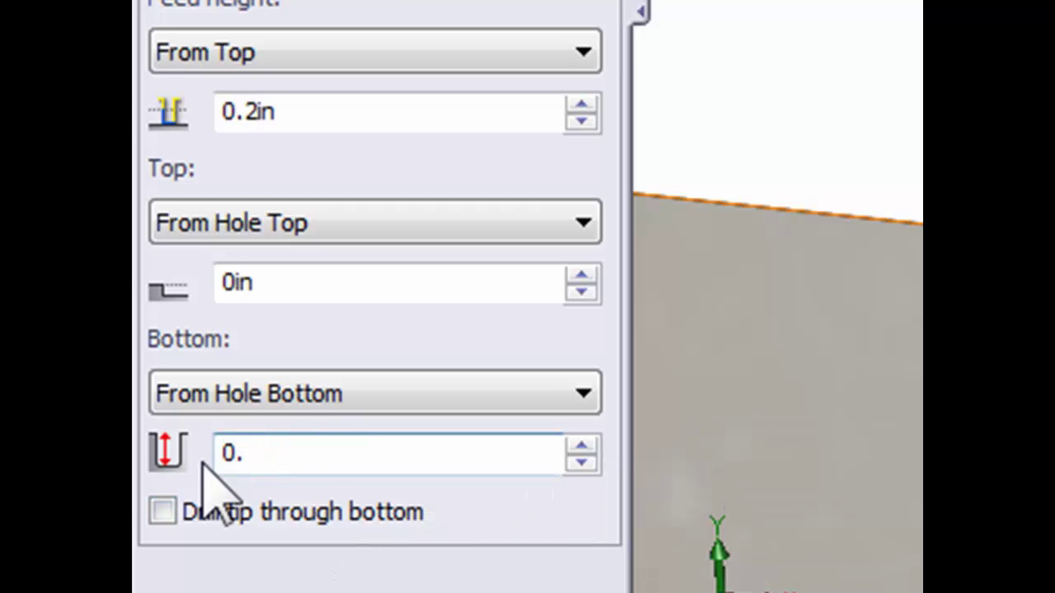
text(020)
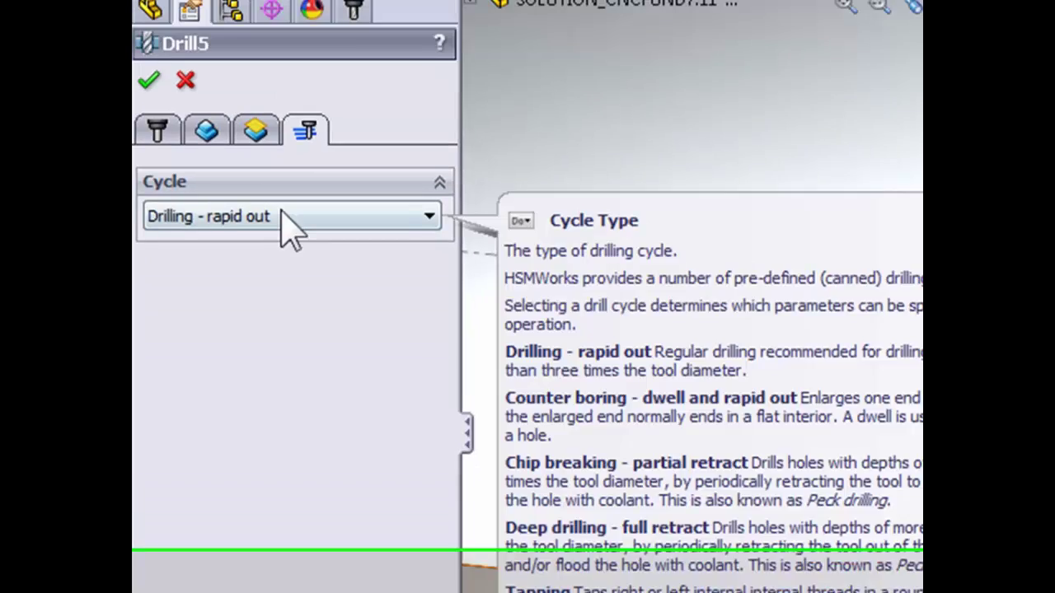
Set the cycle type to Tapping and accept the tap operation
click(283, 216)
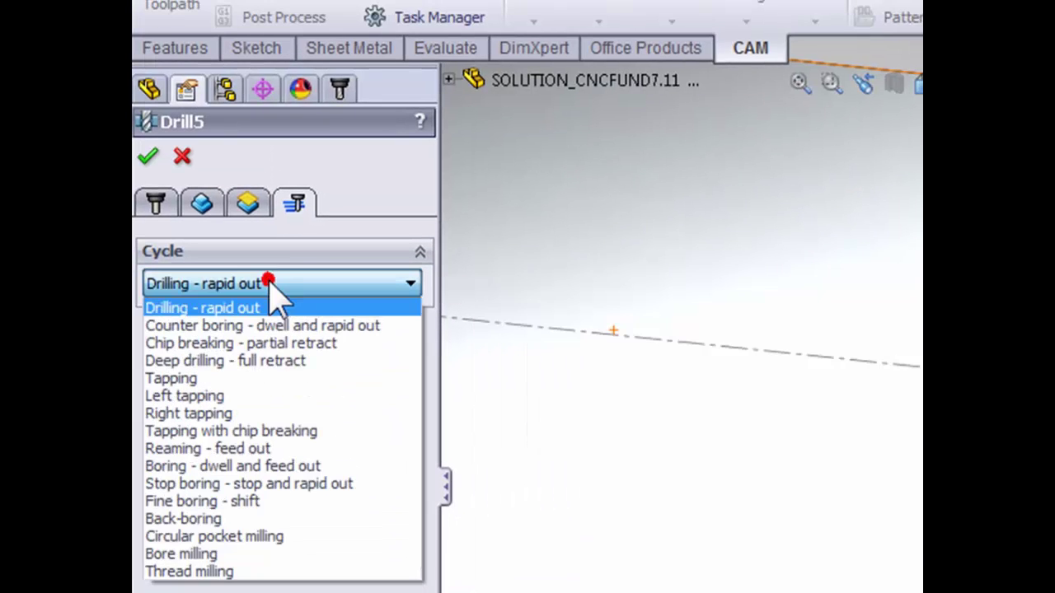
click(232, 378)
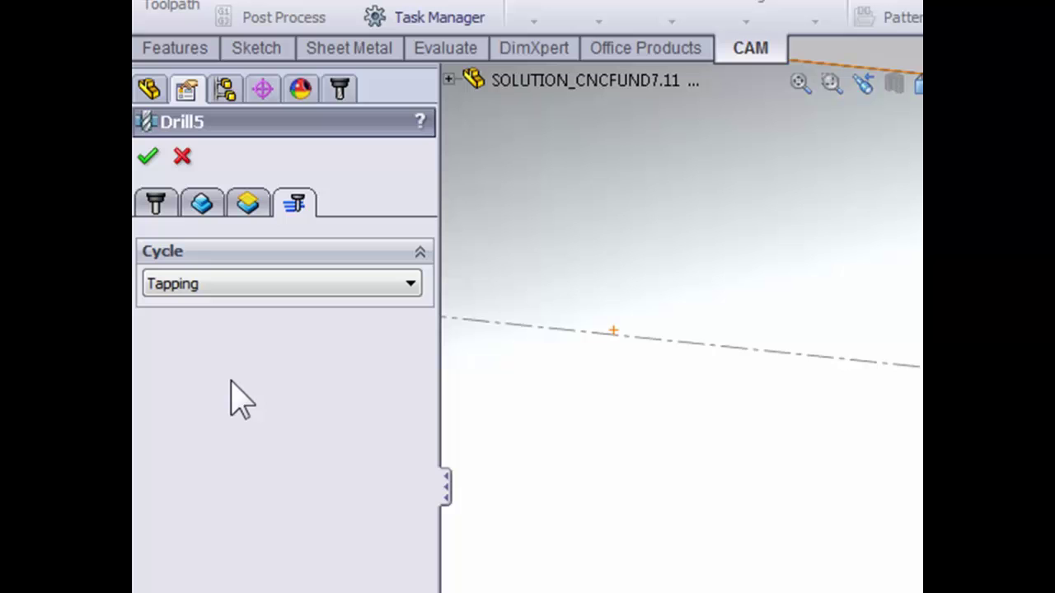
click(148, 157)
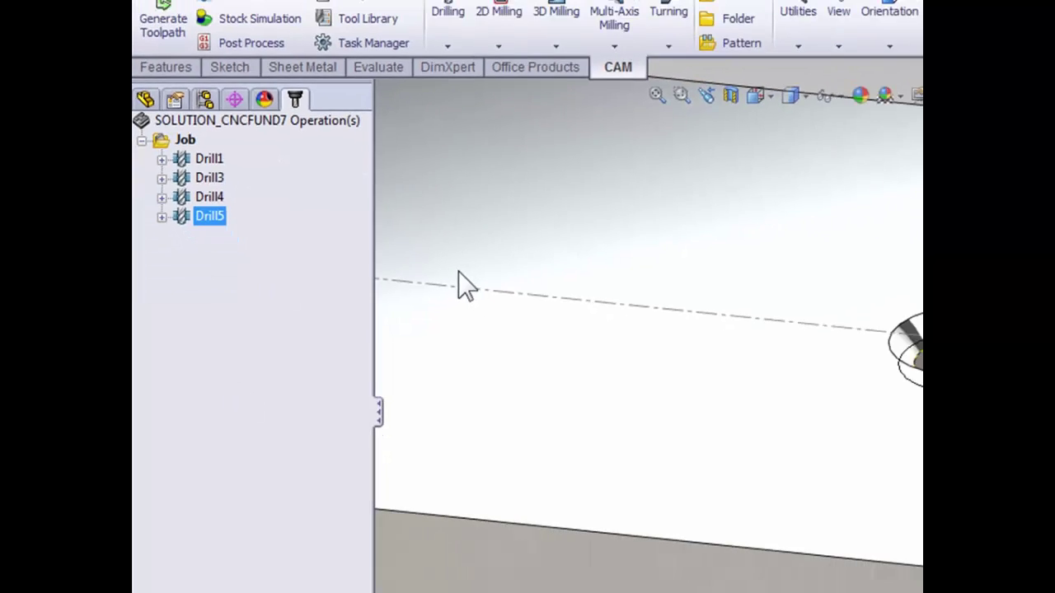